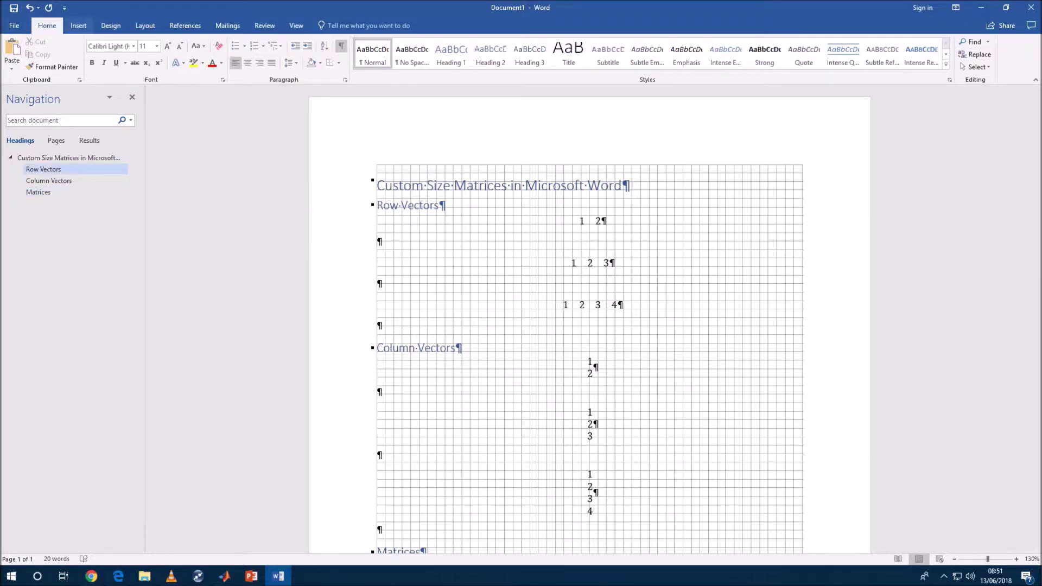
- Insert a 1x2 matrix equation under Row Vectors containing 1 2
click(78, 26)
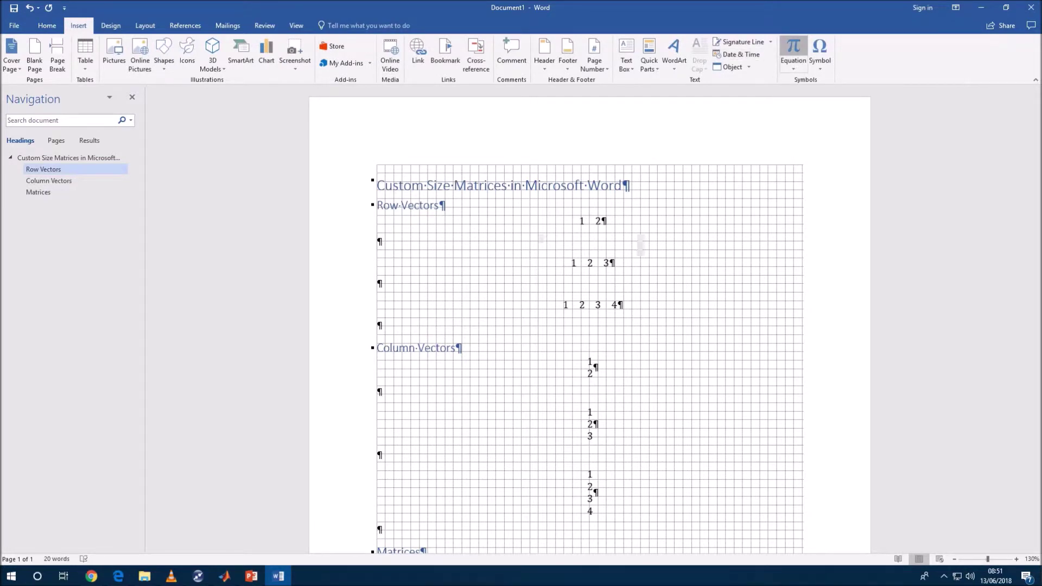
click(792, 51)
click(744, 51)
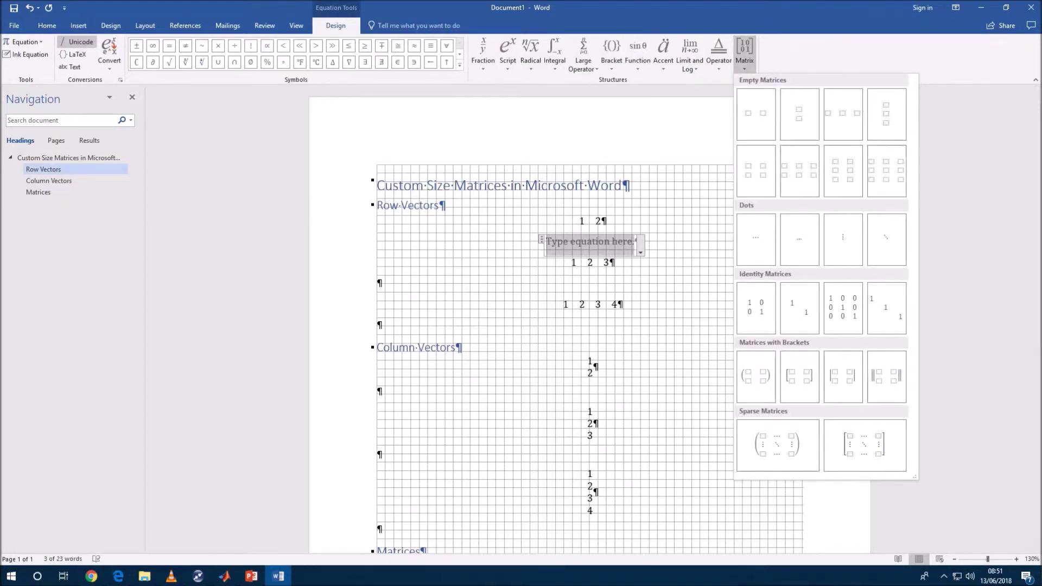
click(756, 114)
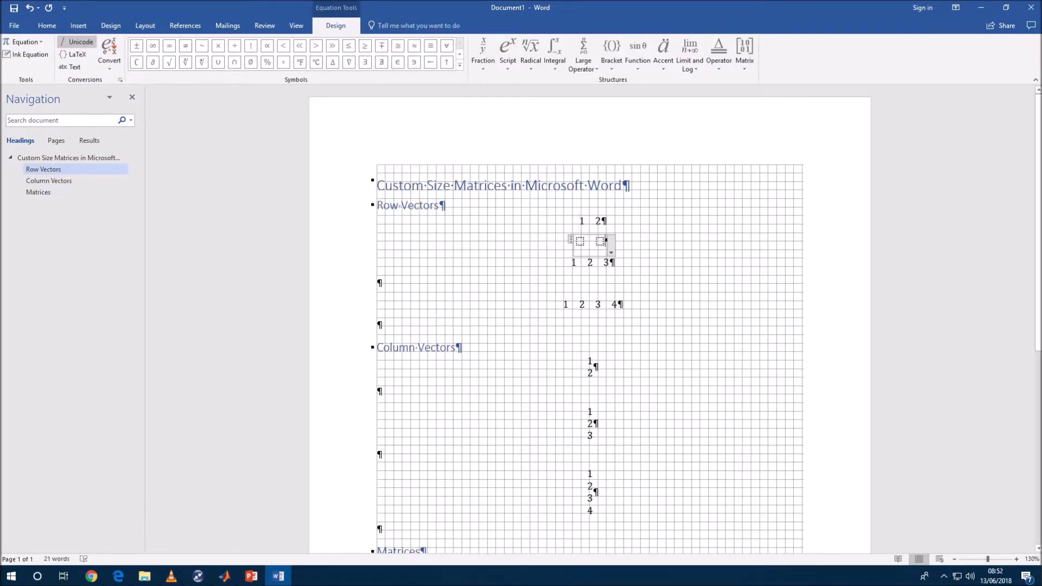
text(1 2)
key(Right)
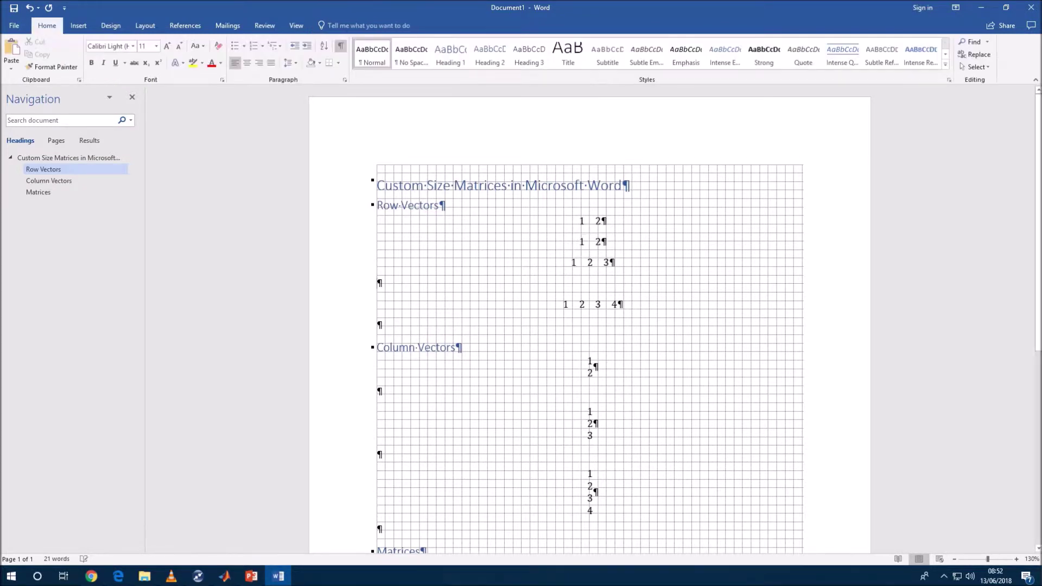
- Insert a 1x3 matrix equation above the 1 2 3 4 row containing 1 2 3
click(78, 26)
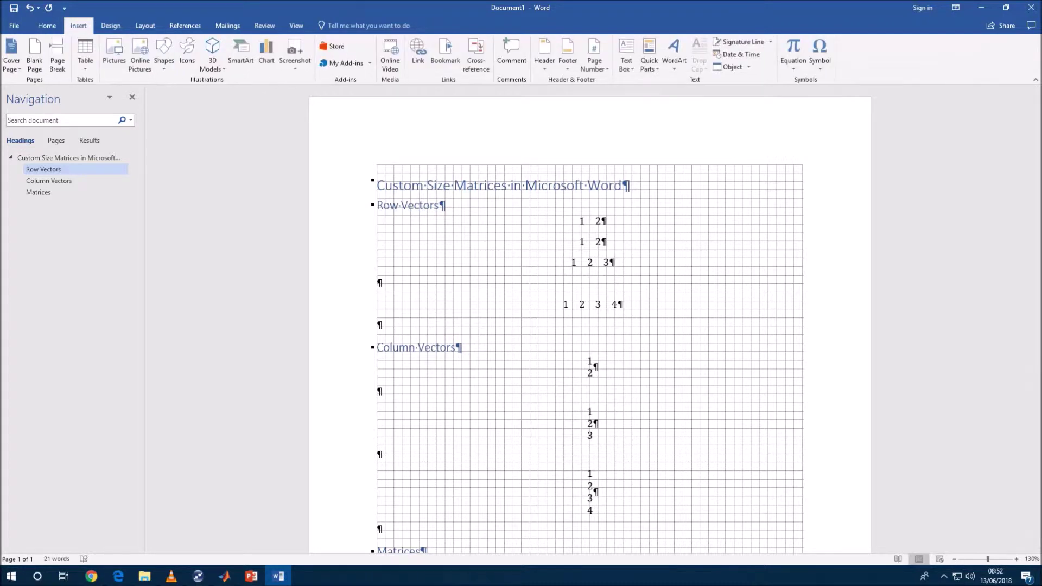
click(793, 53)
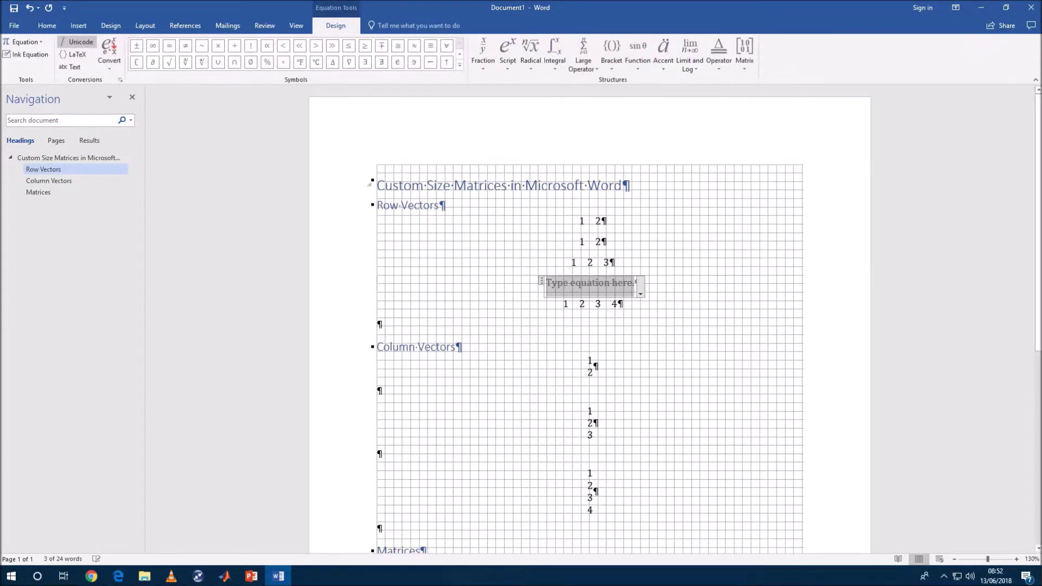
click(743, 53)
click(843, 114)
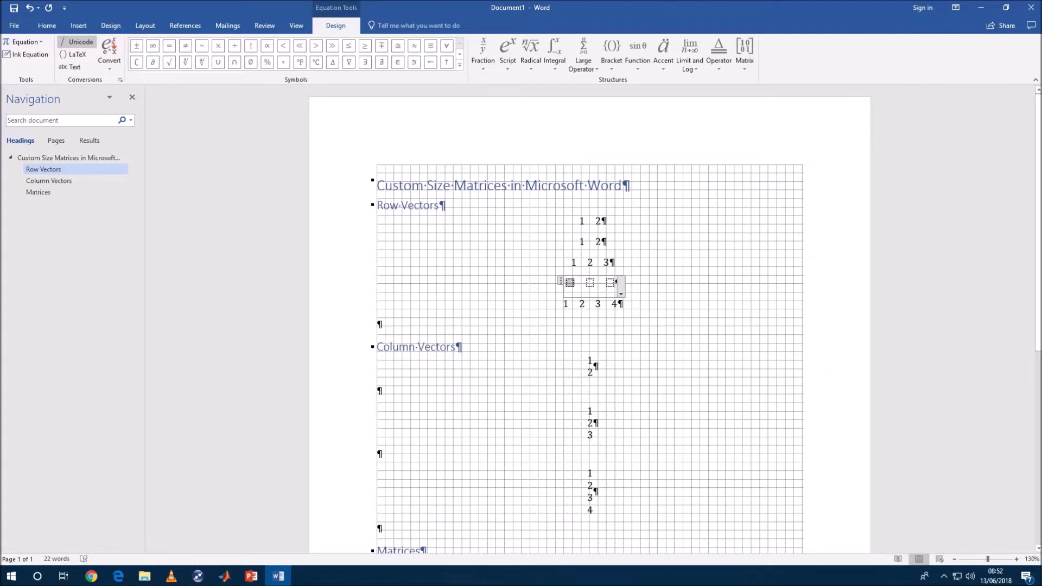
text(1)
key(Right)
text(2)
key(Right)
text(3)
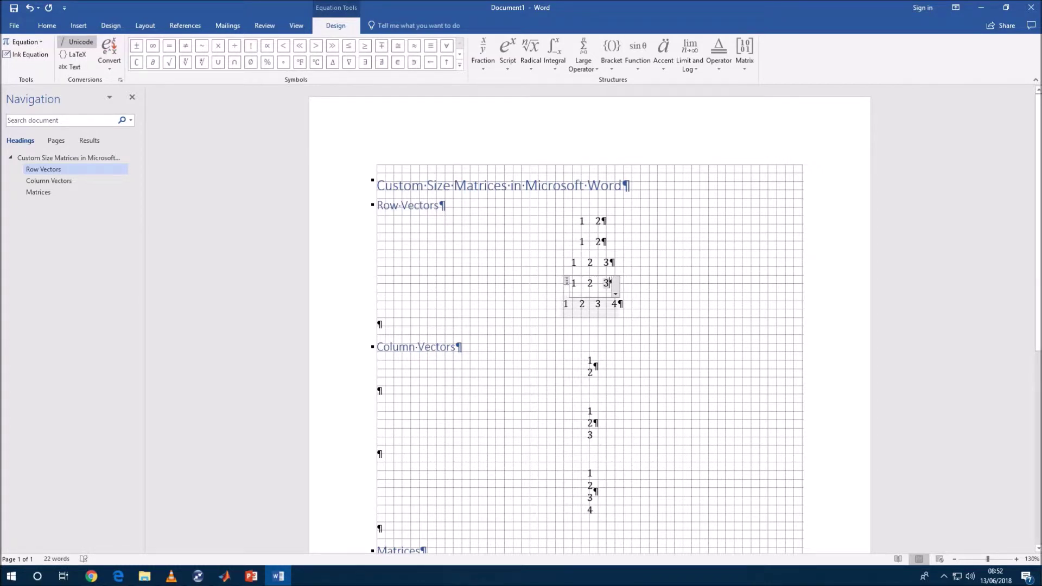
key(Right)
key(Right)
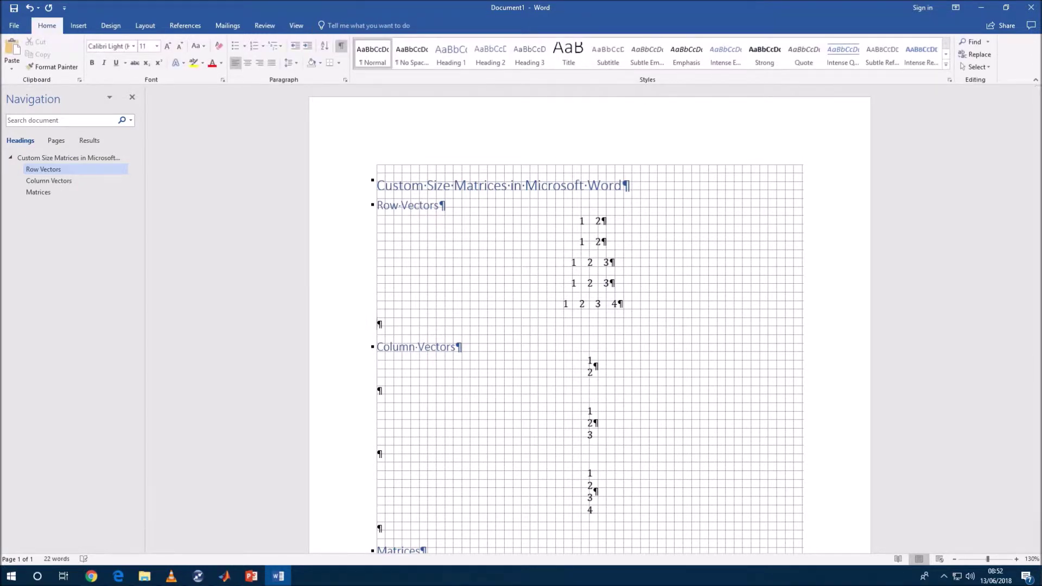
- Insert a 1x3 matrix below the 1 2 3 4 row and add an extra & in linear form to make four entries
click(78, 25)
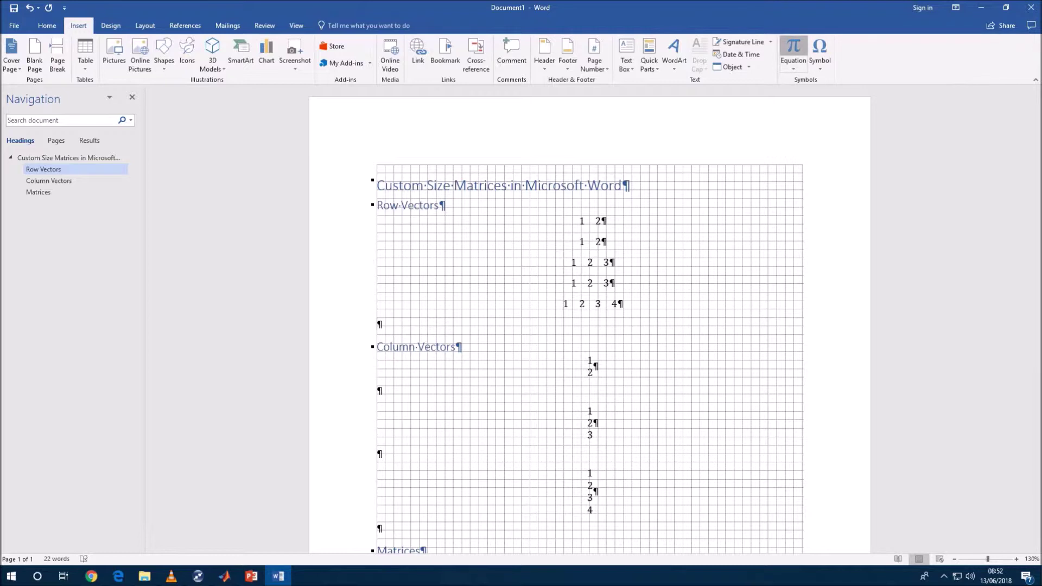
click(793, 49)
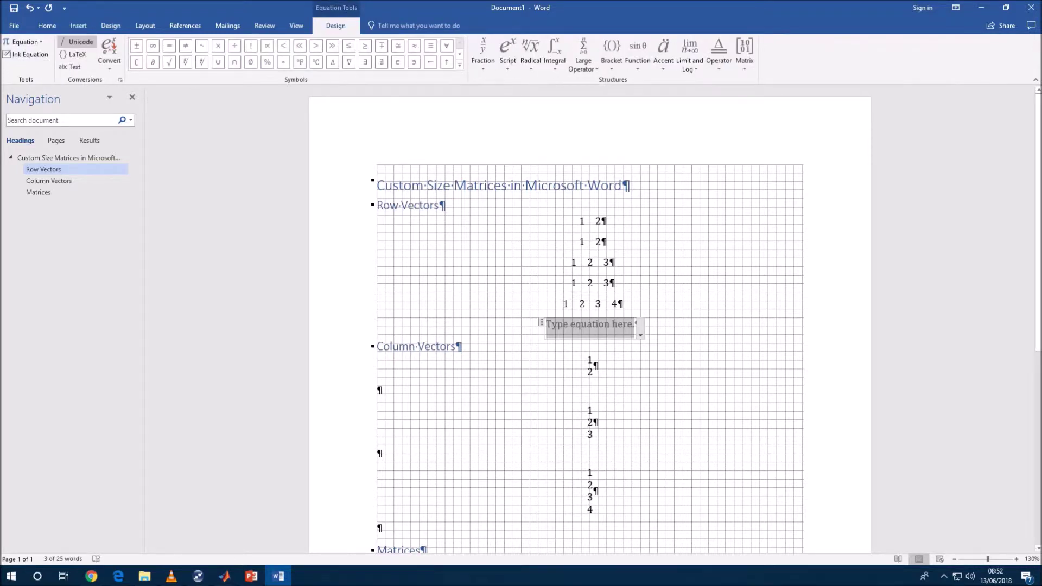
click(744, 52)
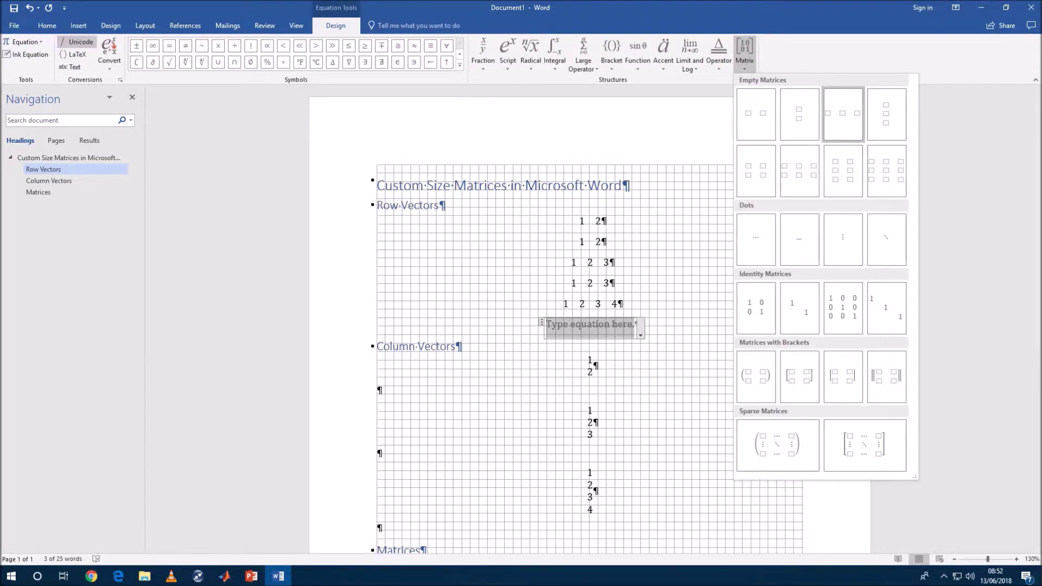
click(843, 130)
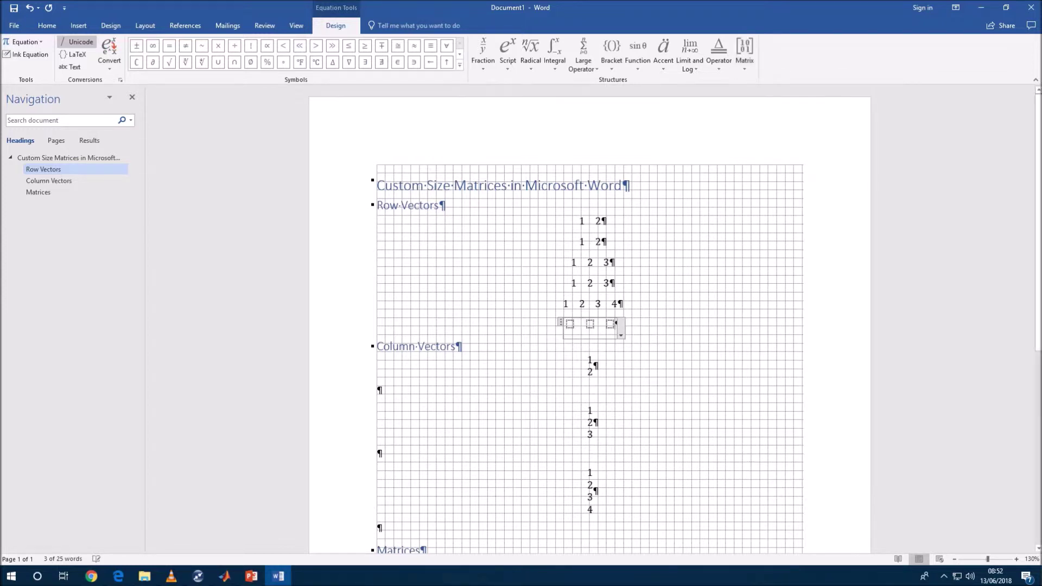
click(620, 329)
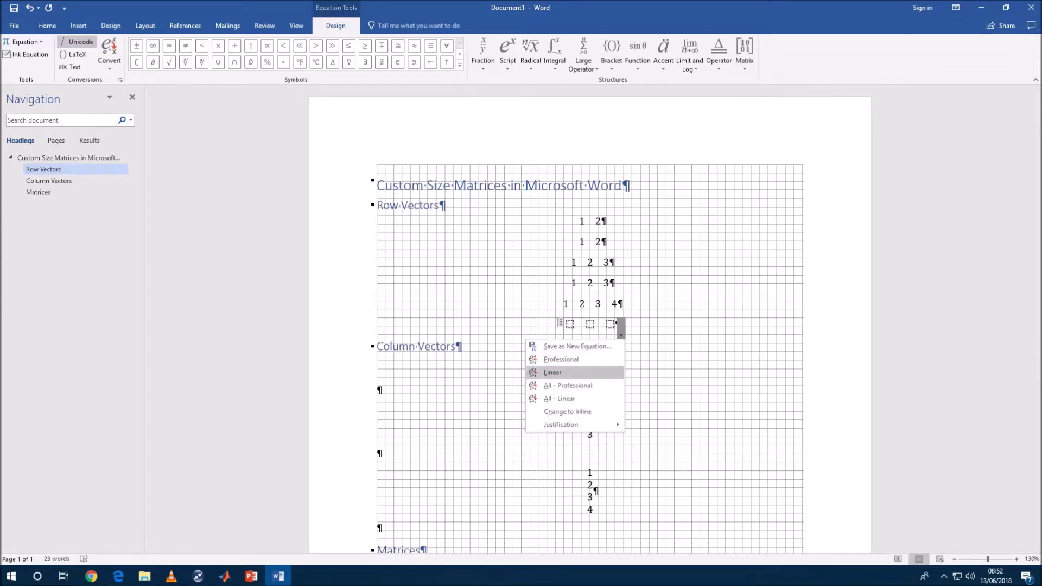
click(552, 372)
click(595, 324)
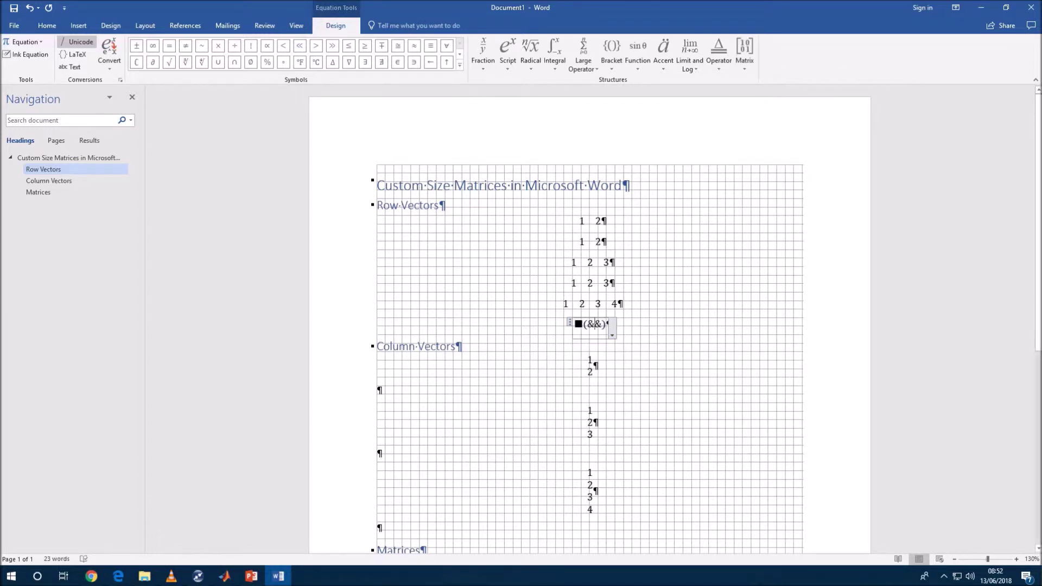
text(&)
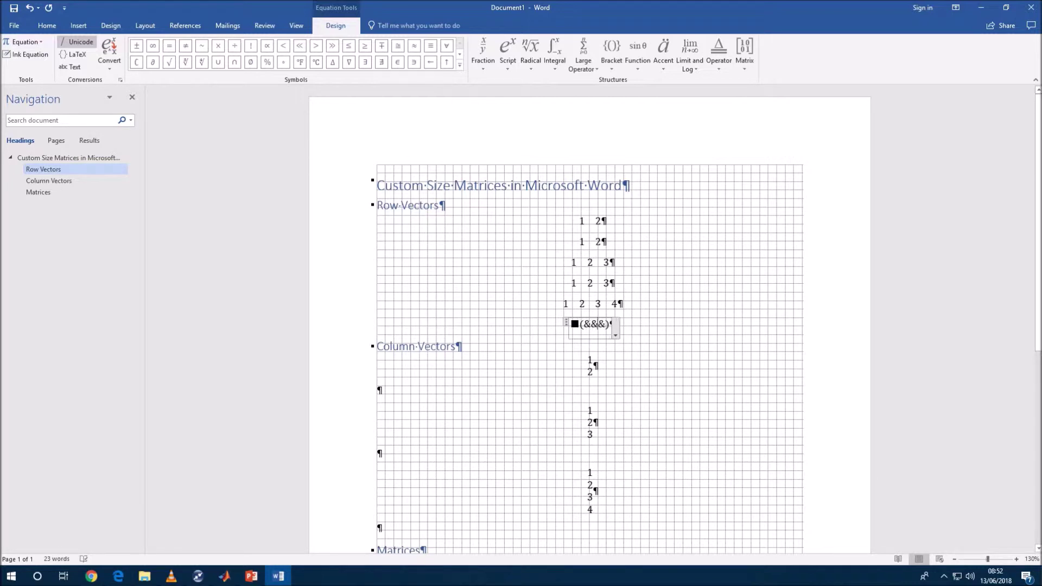
click(615, 334)
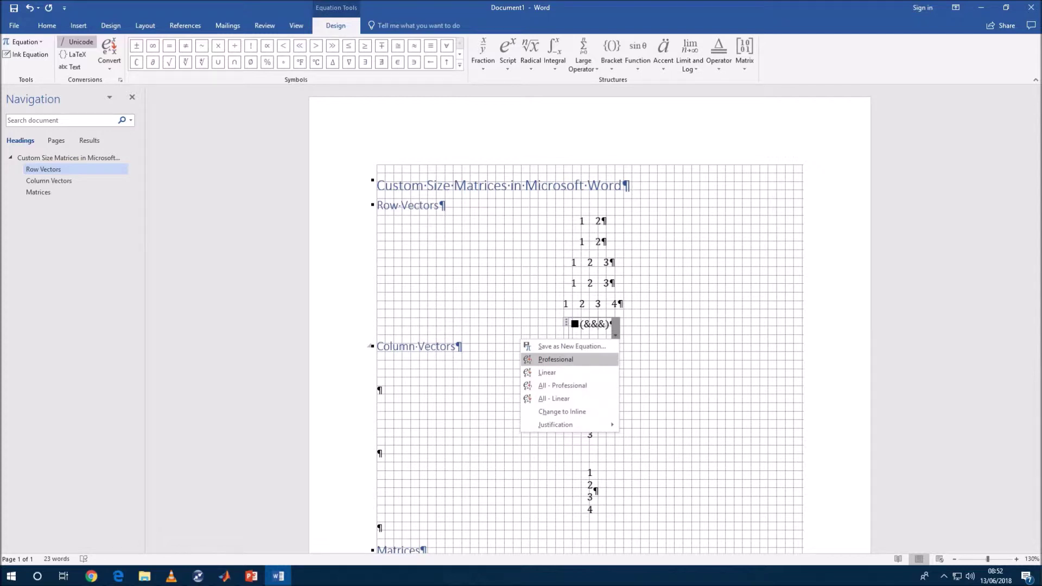
click(555, 360)
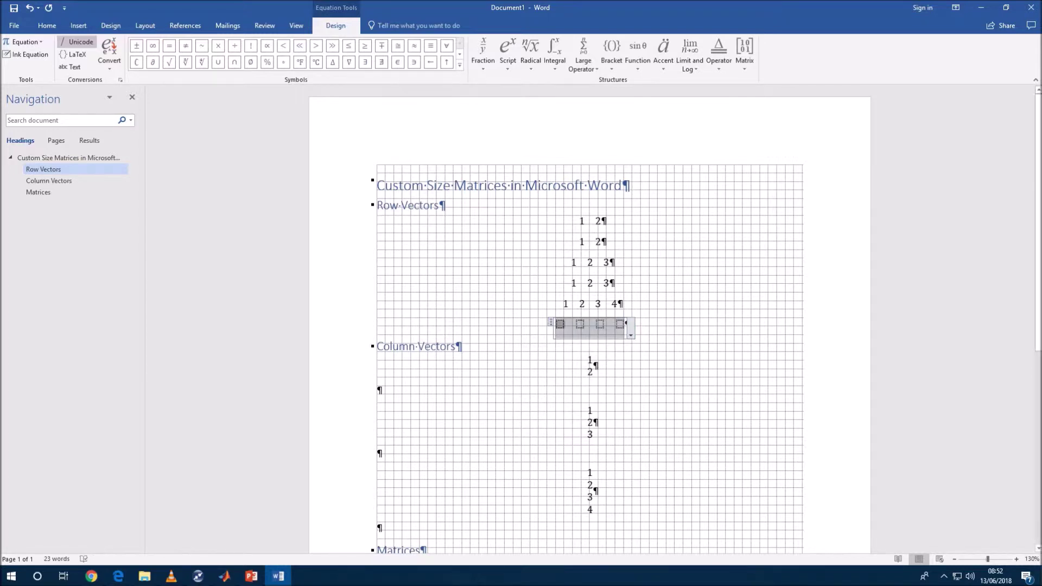
- Fill the four-entry row with 1 2 3 4 and keep it in built-up layout
text(1)
key(Right)
text(2)
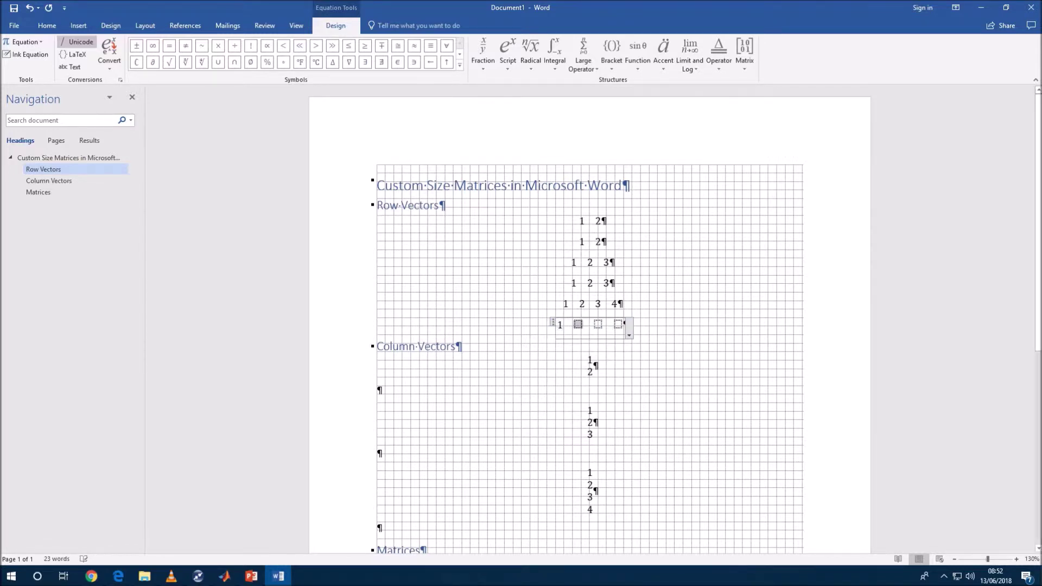
key(Right)
text(3)
key(Right)
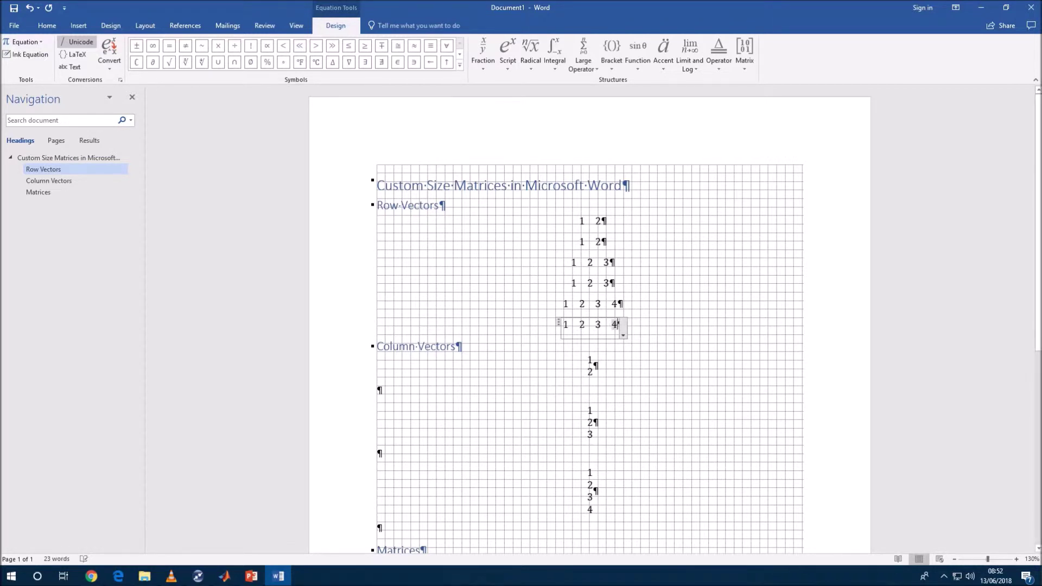
text(4)
click(623, 335)
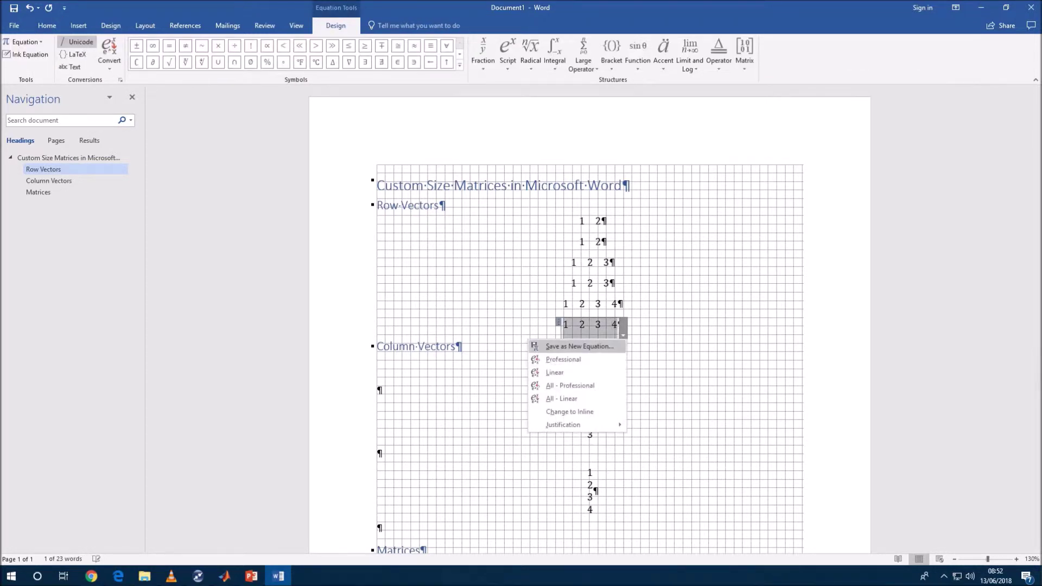
click(554, 373)
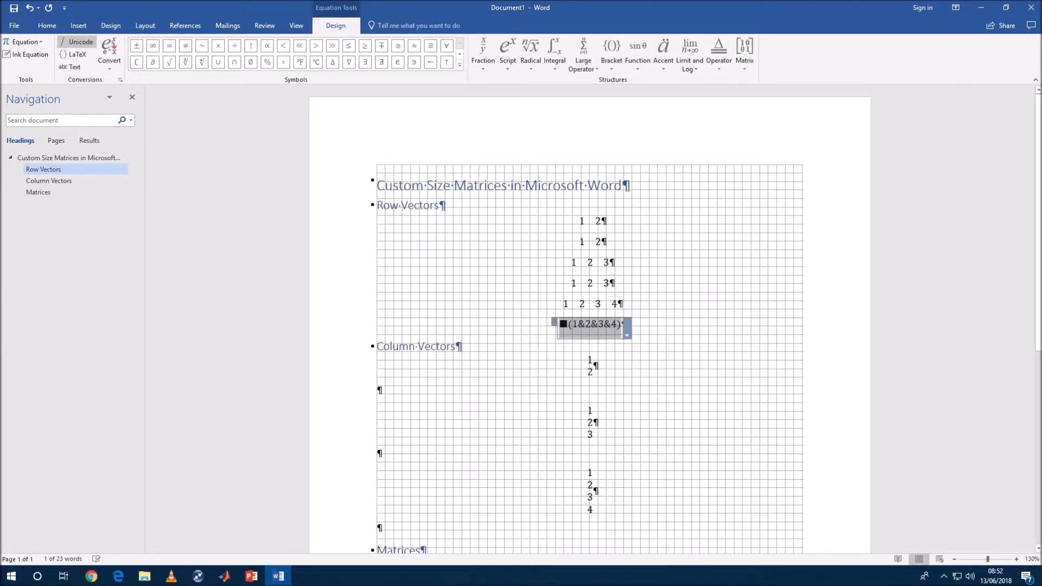
click(627, 335)
click(554, 360)
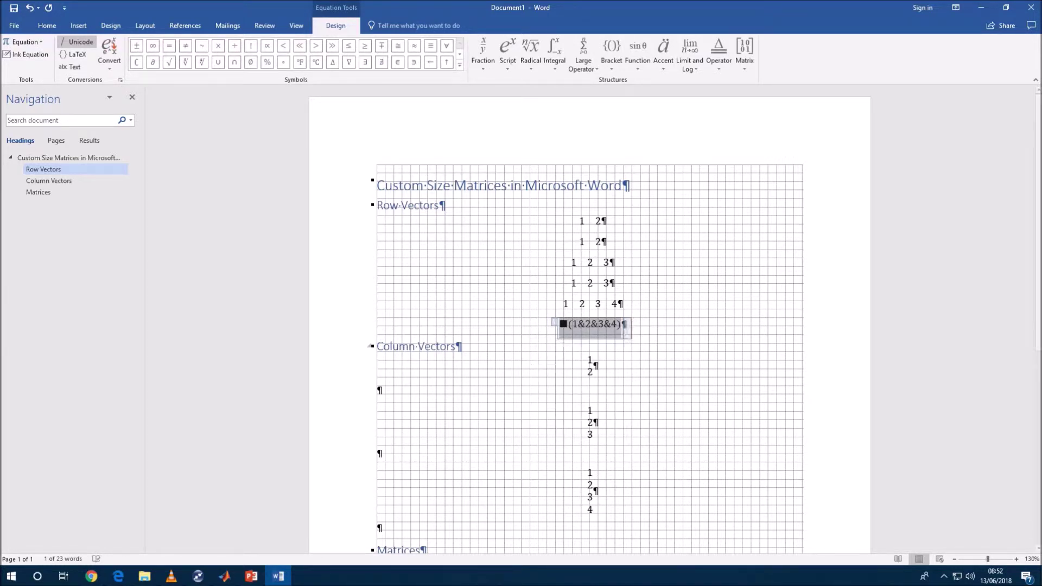
click(49, 181)
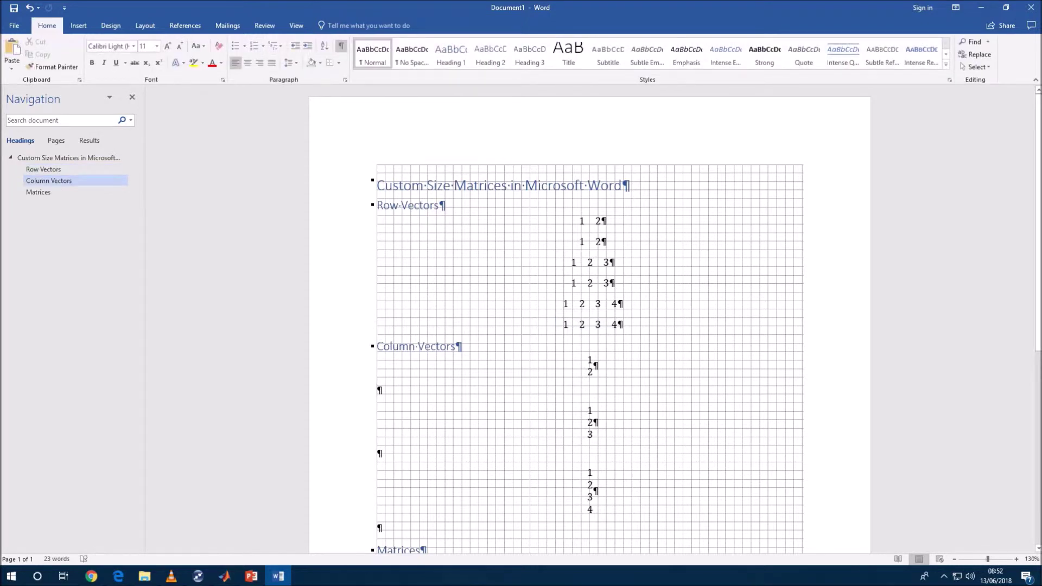
- Insert a 2x1 column matrix below the two-entry column containing 1 and 2
click(78, 25)
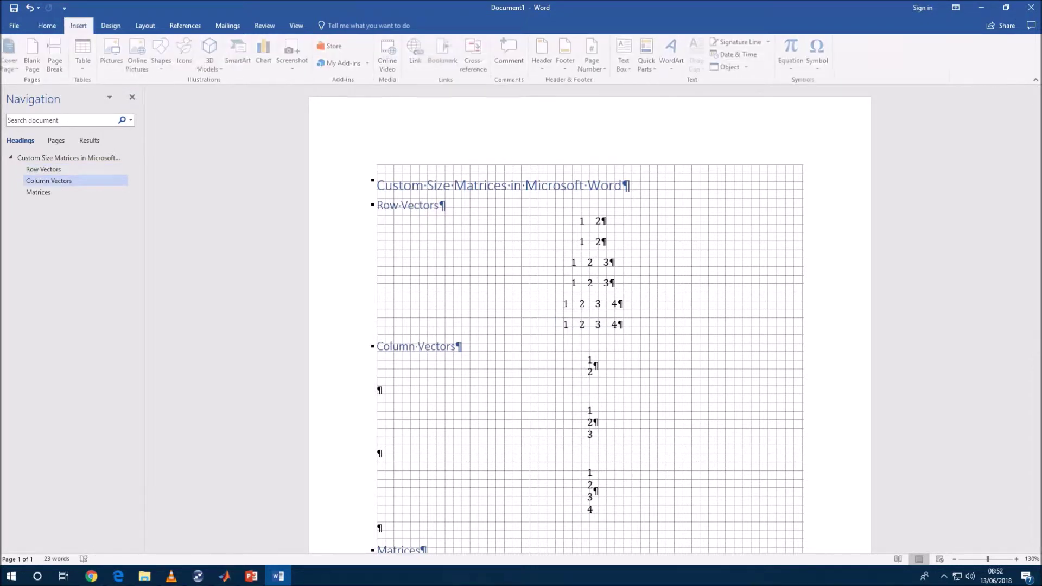
click(794, 51)
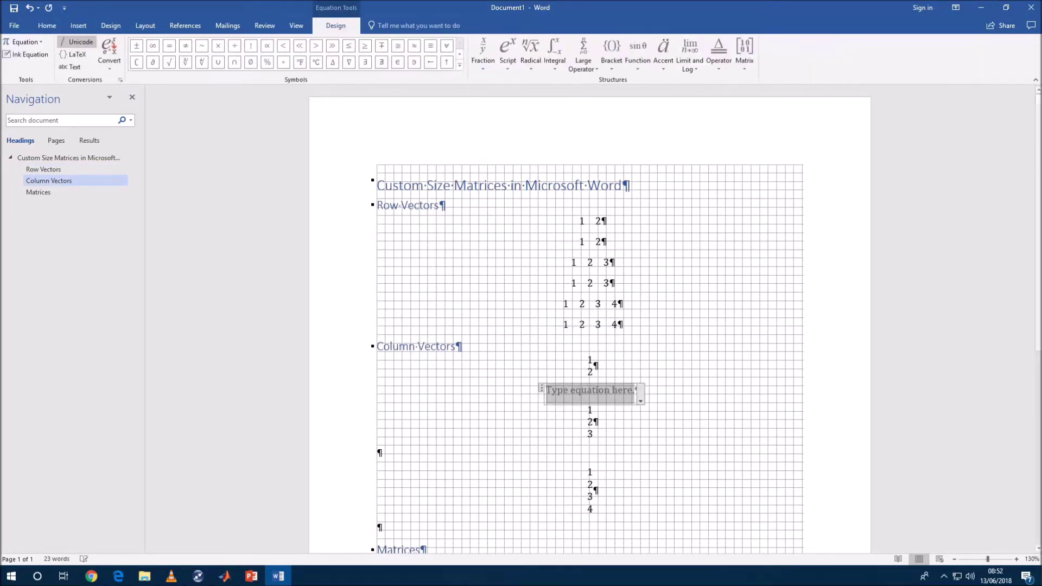
click(745, 52)
click(798, 114)
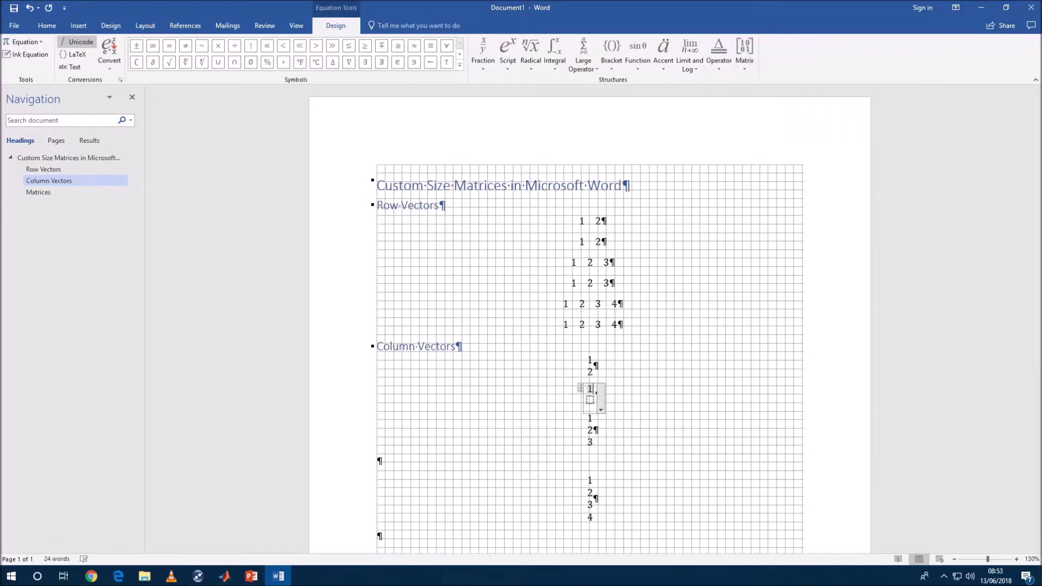
text(1)
key(Down)
text(2)
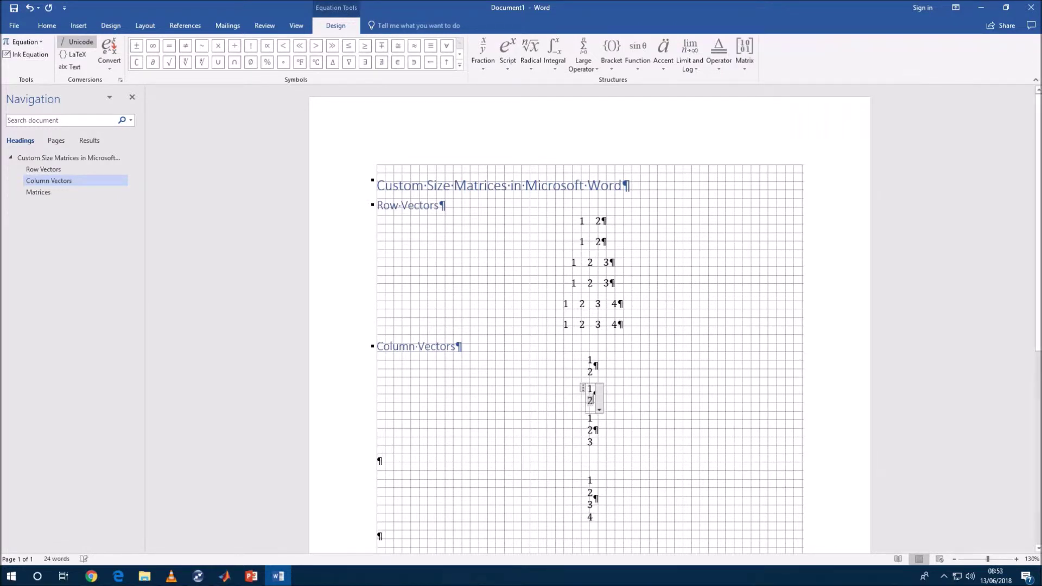
key(Right)
key(Right)
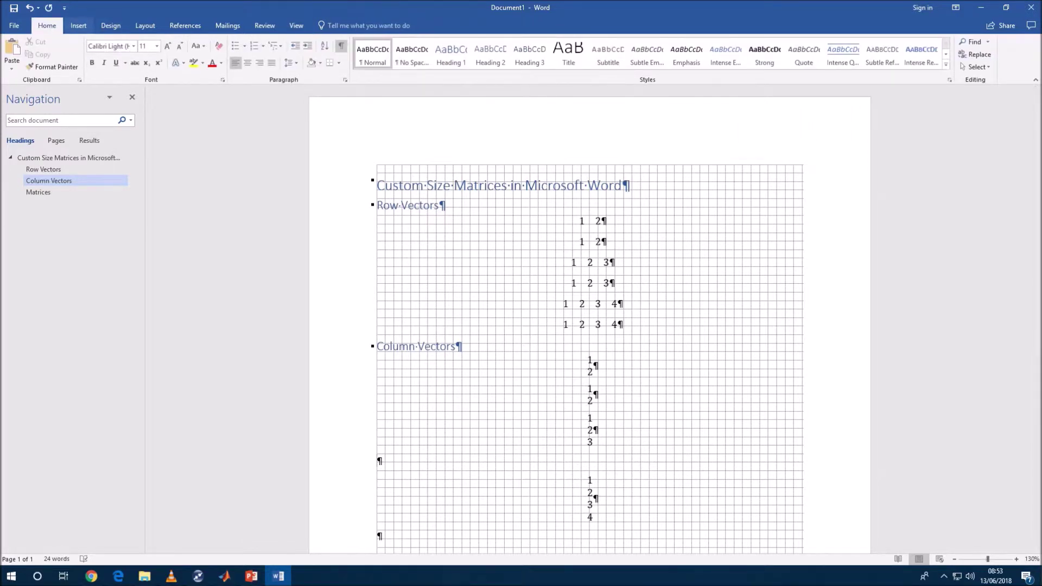
- Insert an empty 3x1 column matrix and enter 1 and 2 in its first entries
click(78, 26)
click(793, 48)
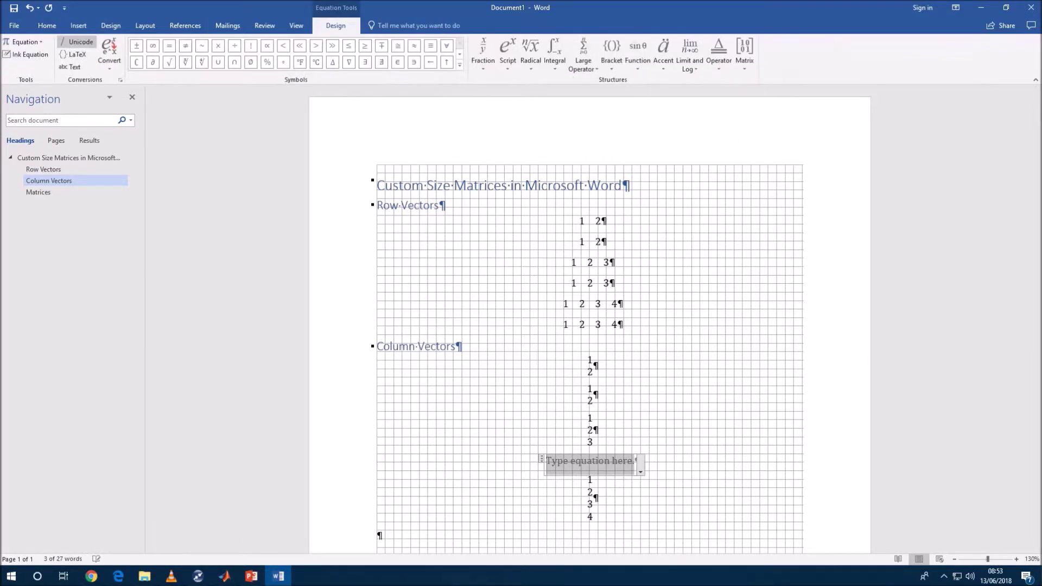
click(744, 53)
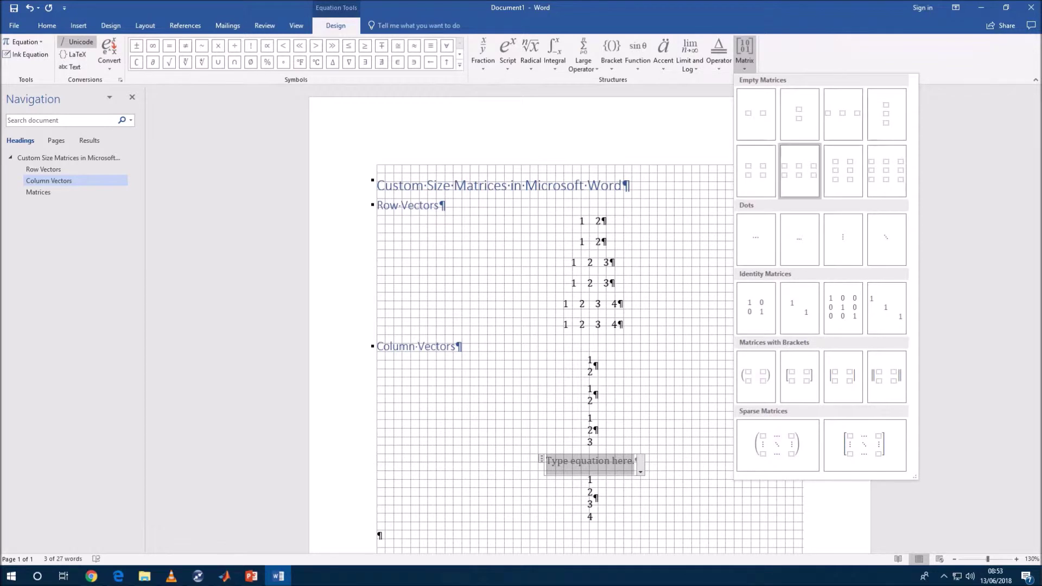
click(886, 114)
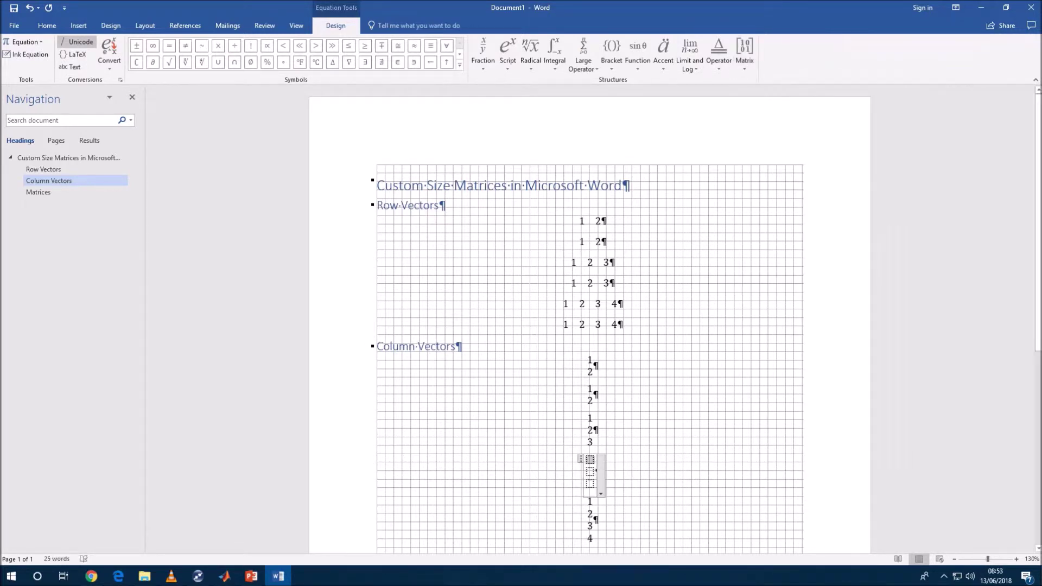
text(1)
key(Down)
text(2)
key(Down)
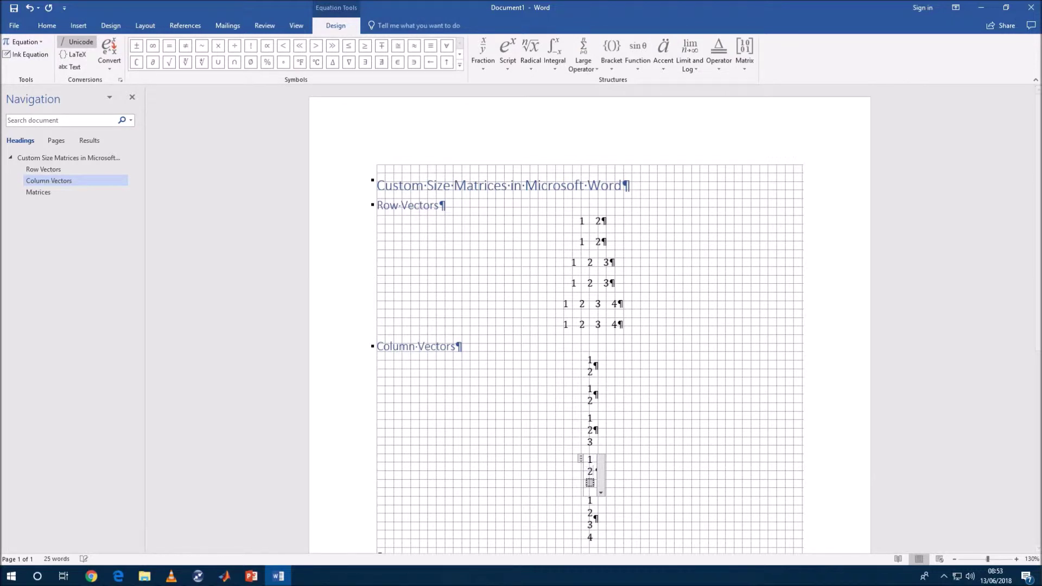
- Complete the three-entry column with 3 and move to the empty line below
text(3)
scroll(593, 308, down, 3)
click(593, 309)
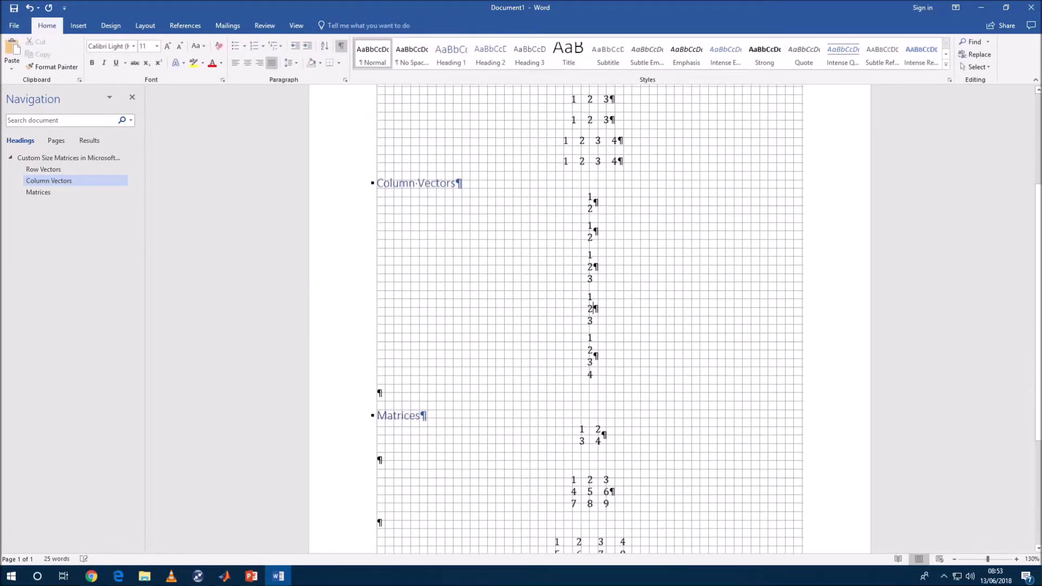
key(Down)
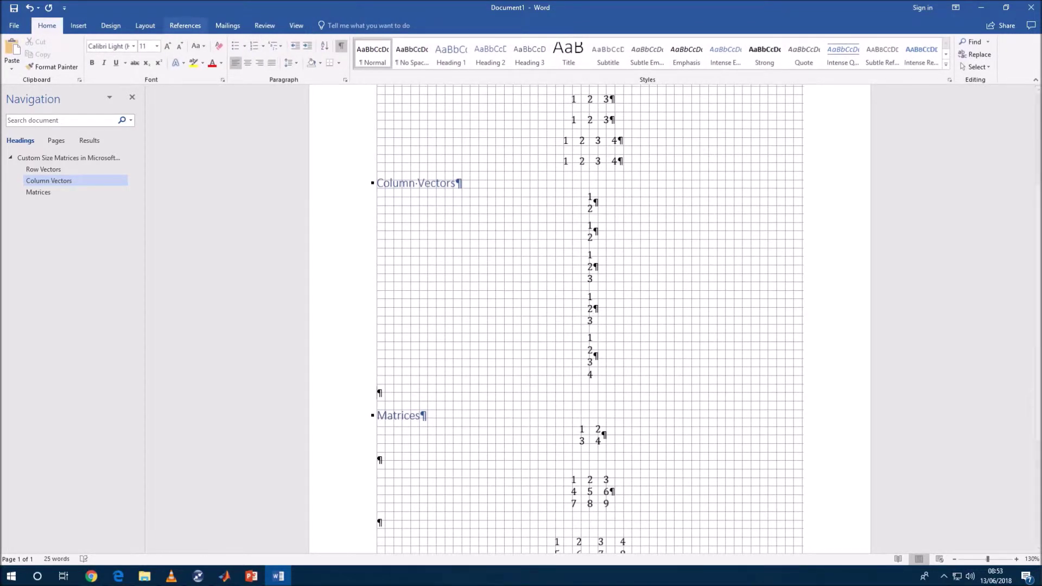
- Insert a 3x1 matrix and add an @ in linear form to make a four-row column
click(79, 26)
click(793, 50)
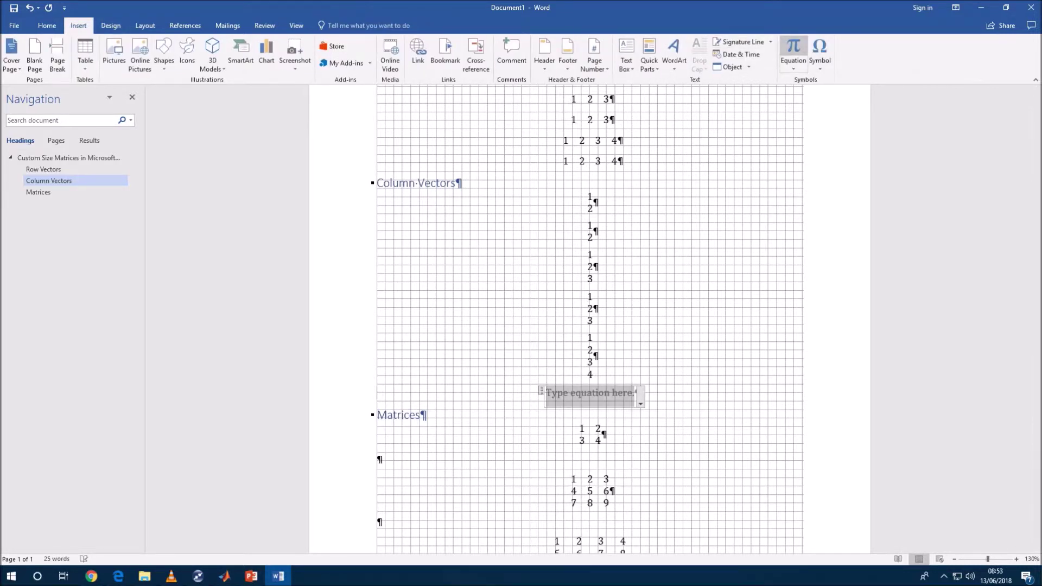
click(744, 51)
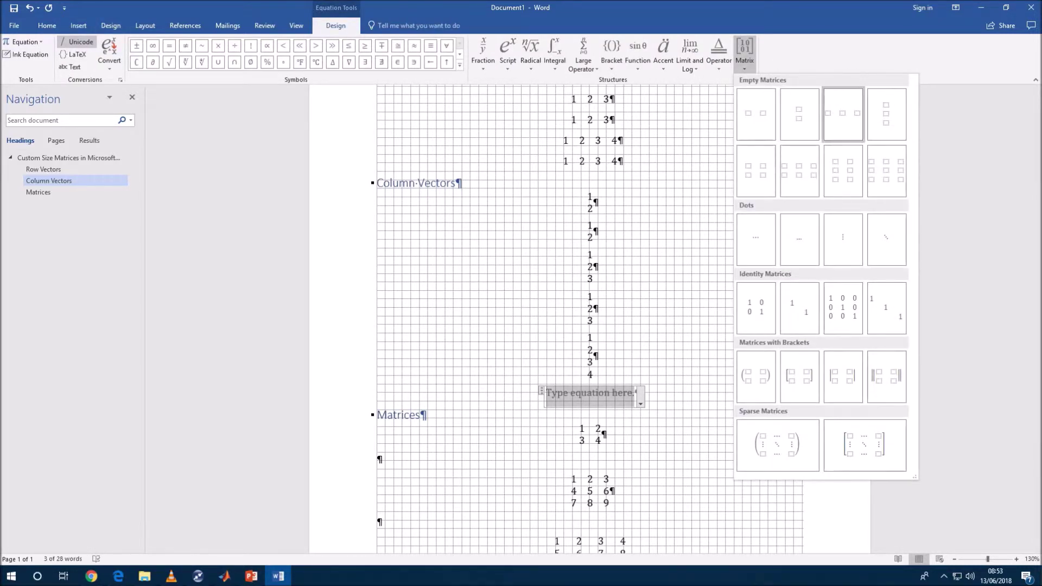
click(886, 113)
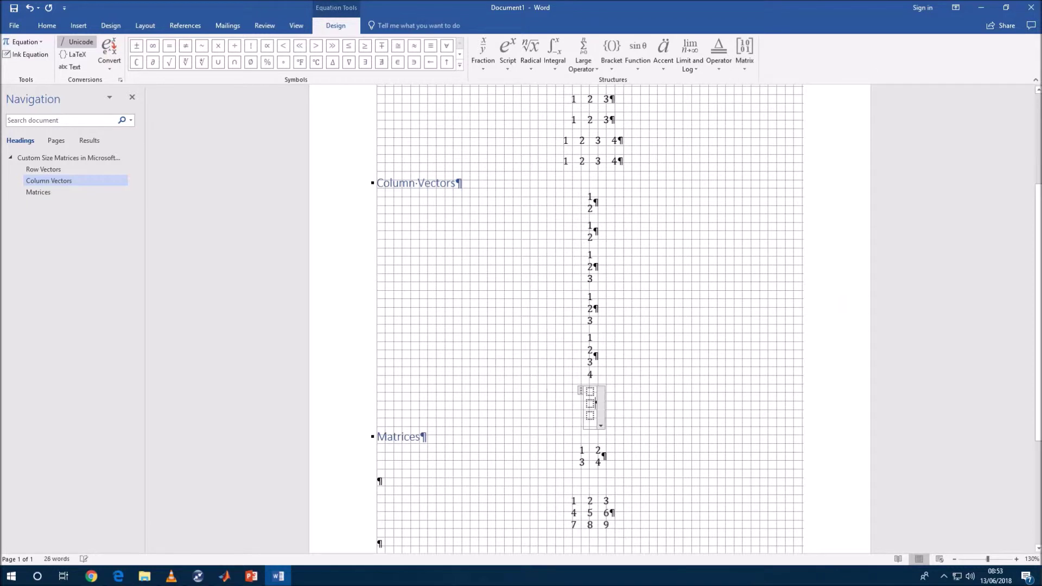
click(600, 426)
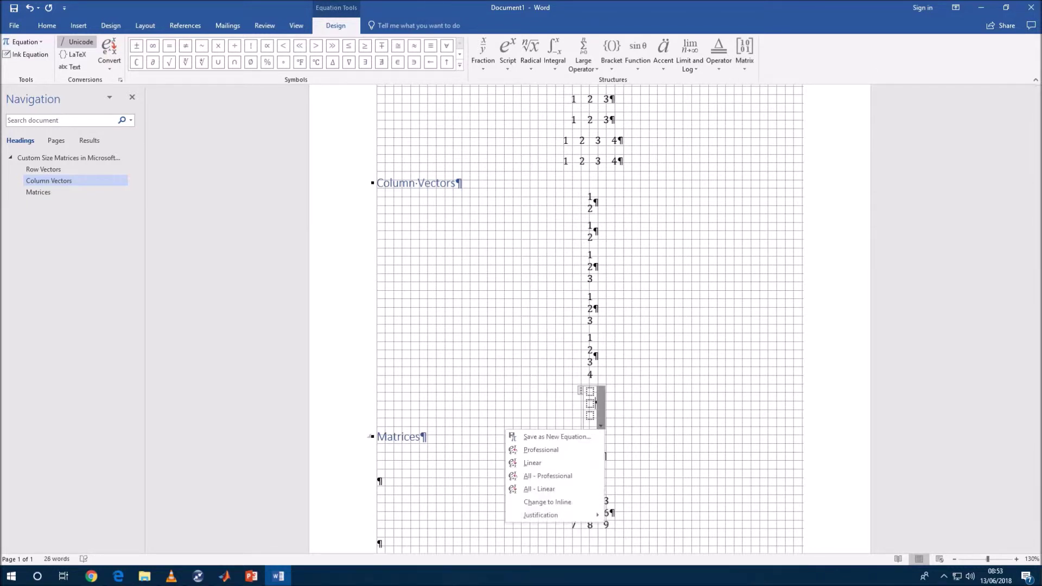
click(532, 462)
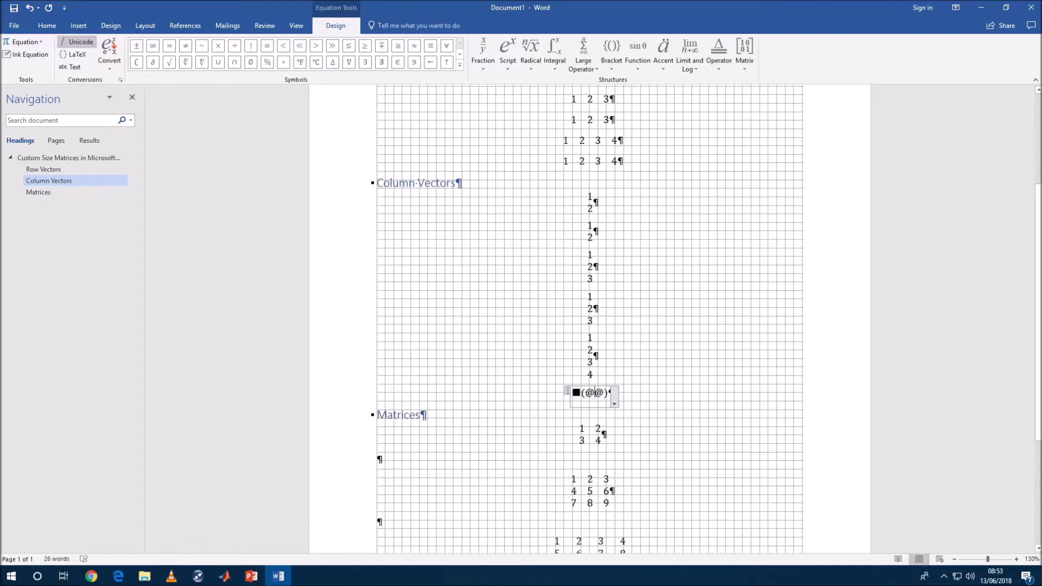
text(@)
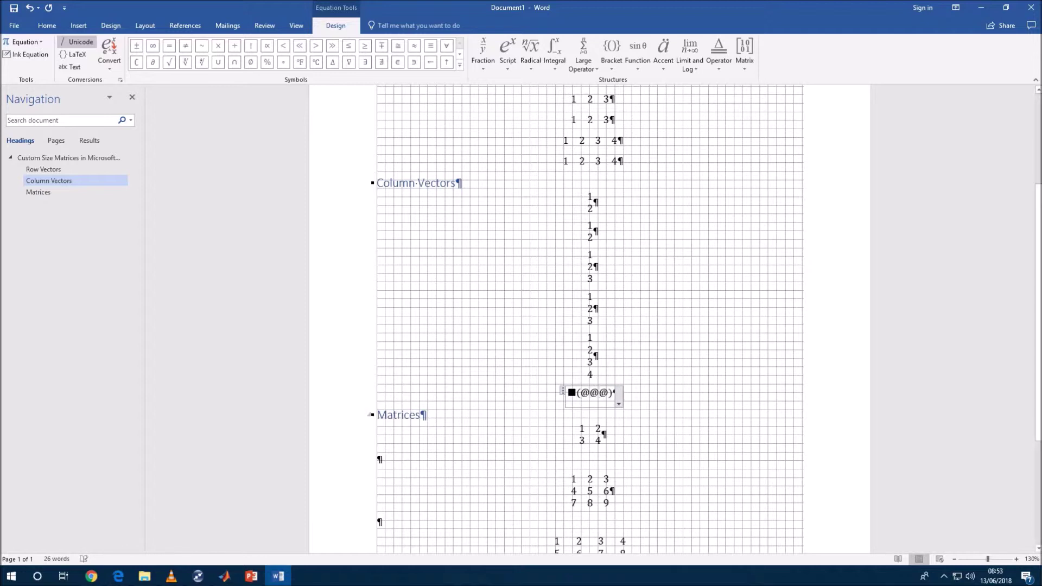
click(618, 404)
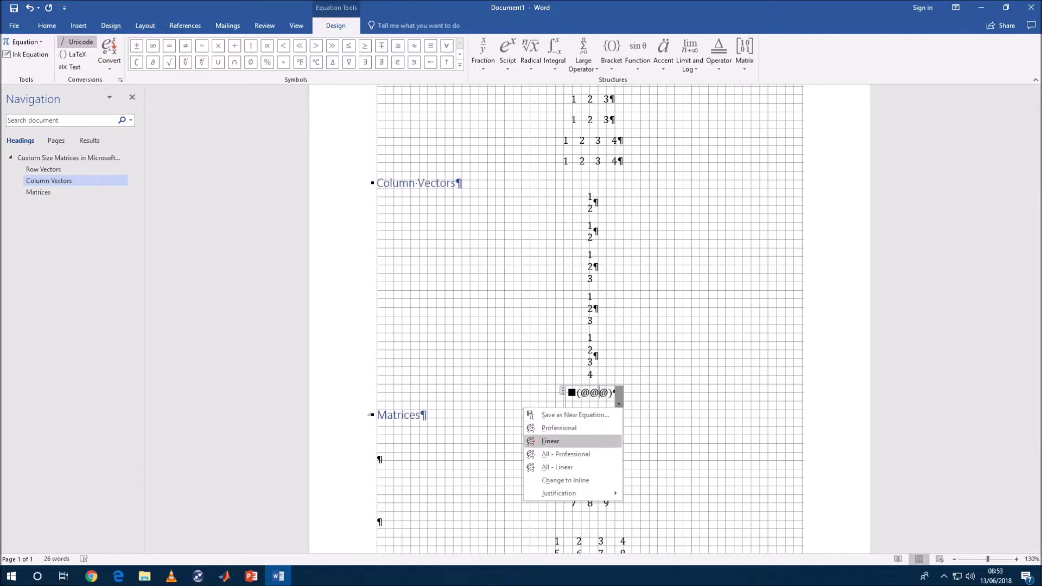
click(559, 428)
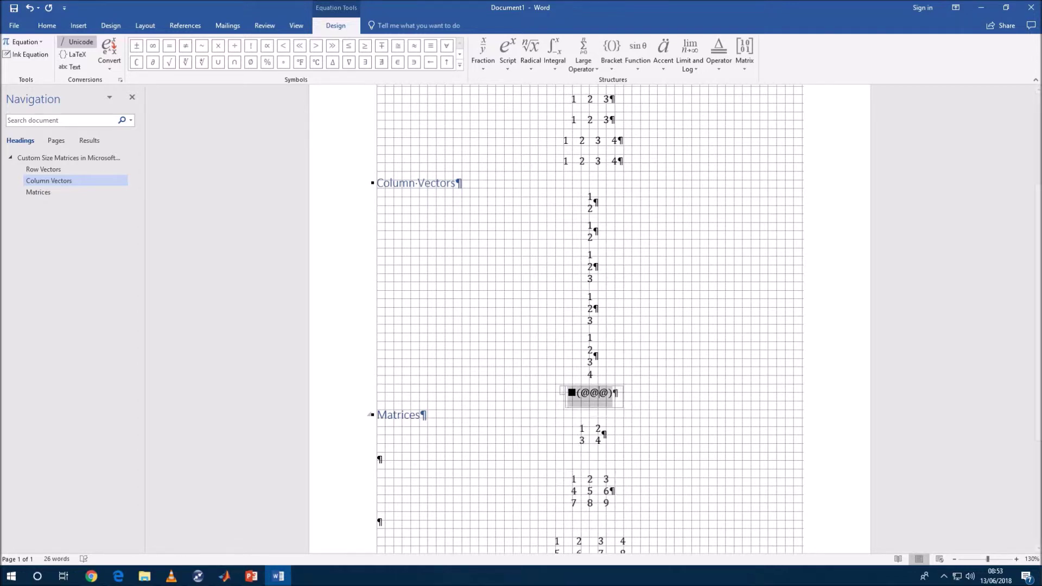
- Fill the four-row column vector with 1, 2, 3, 4
click(590, 390)
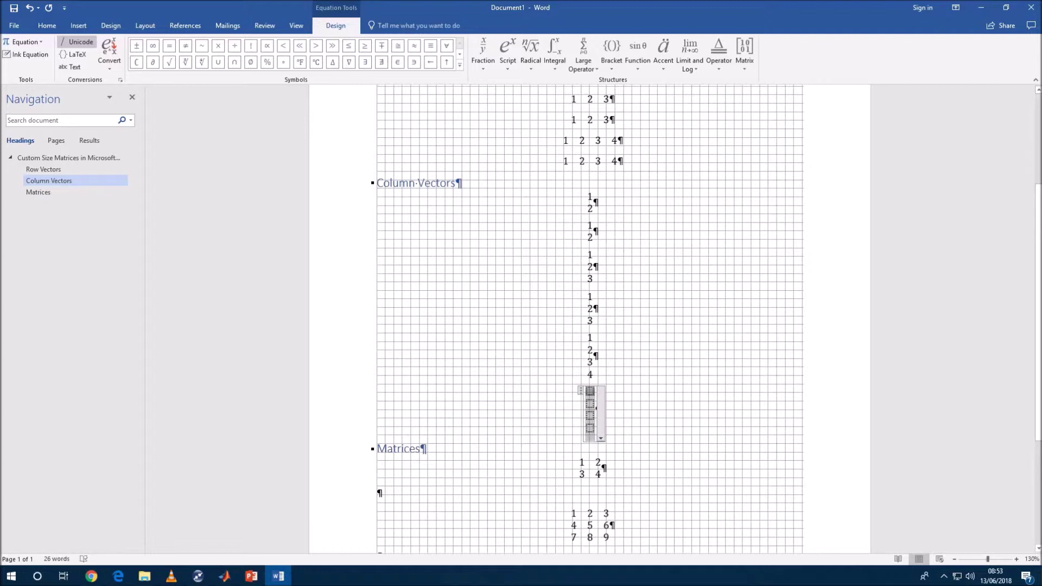
text(1)
key(Down)
text(2 )
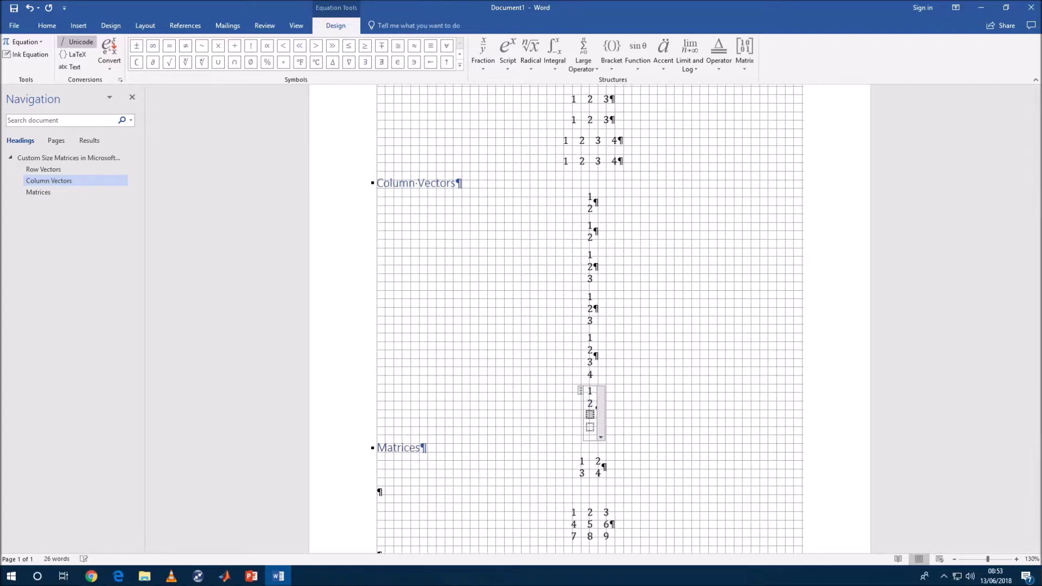
text(3)
key(Down)
text(4)
scroll(590, 325, down, 1)
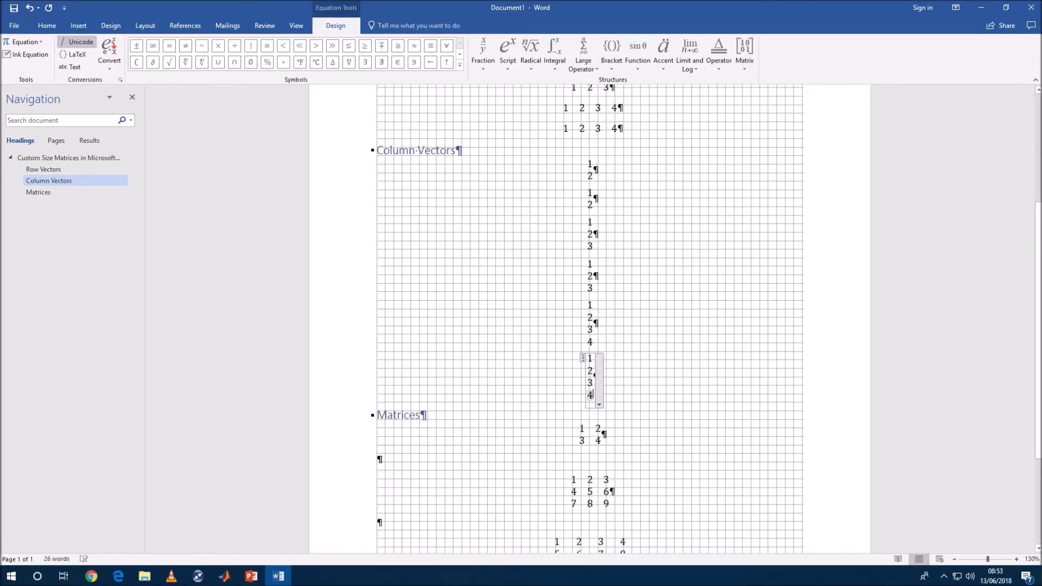
key(Down)
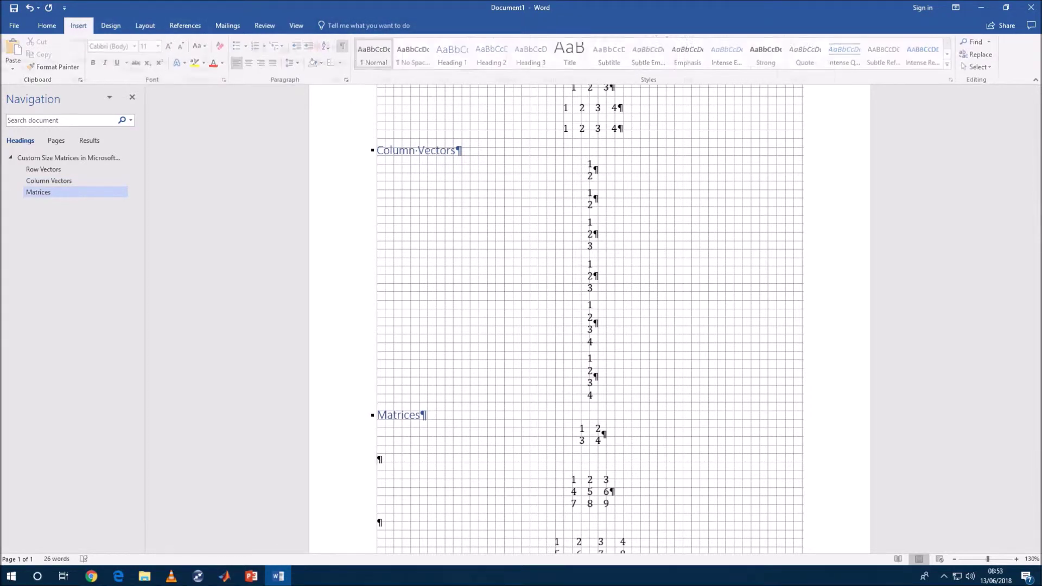
- Insert a second 2x2 matrix with entries 1 2; 3 4 using Alt+=
key(alt+equal)
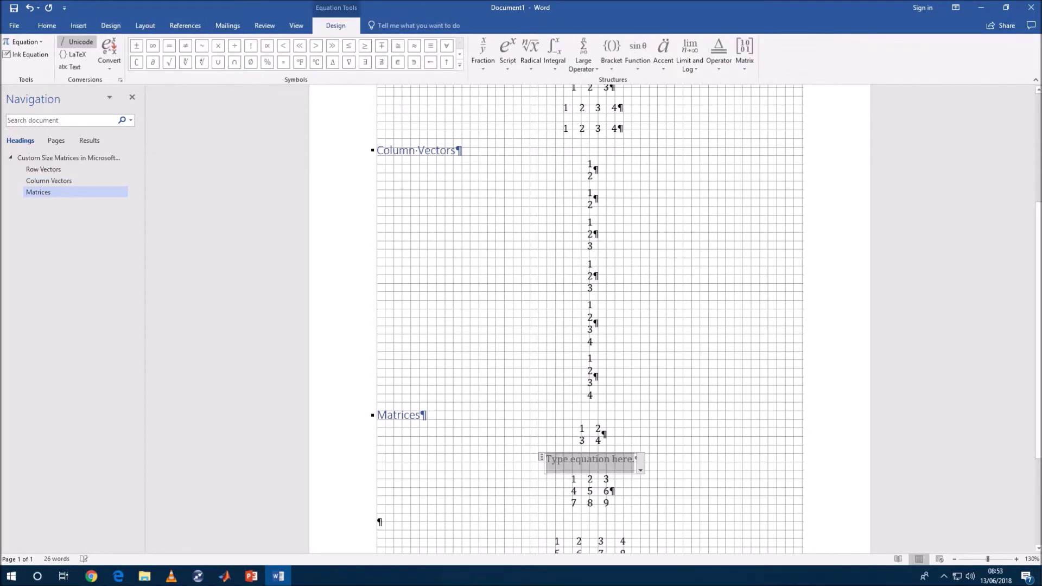
click(744, 54)
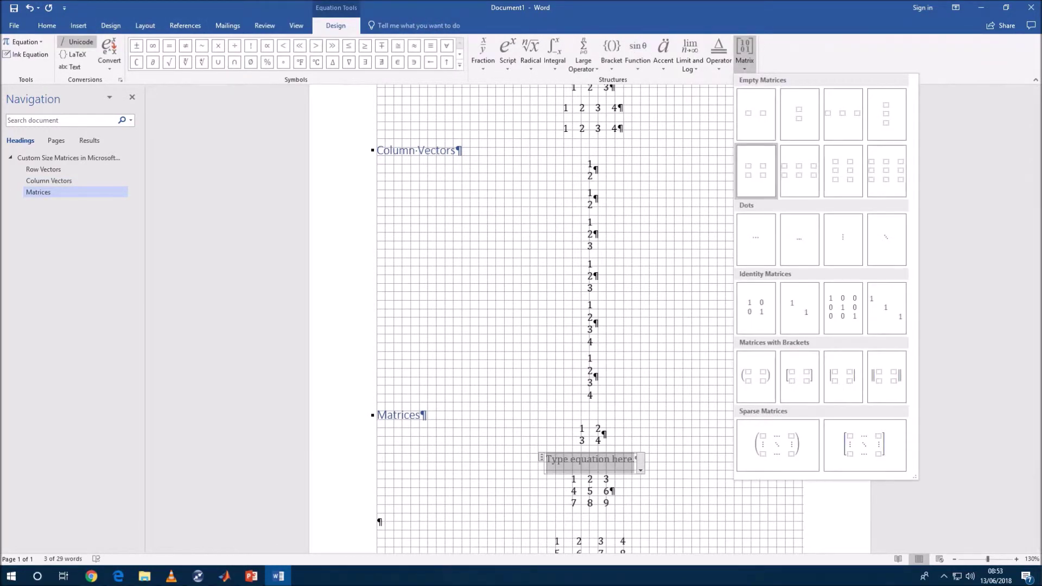
click(756, 171)
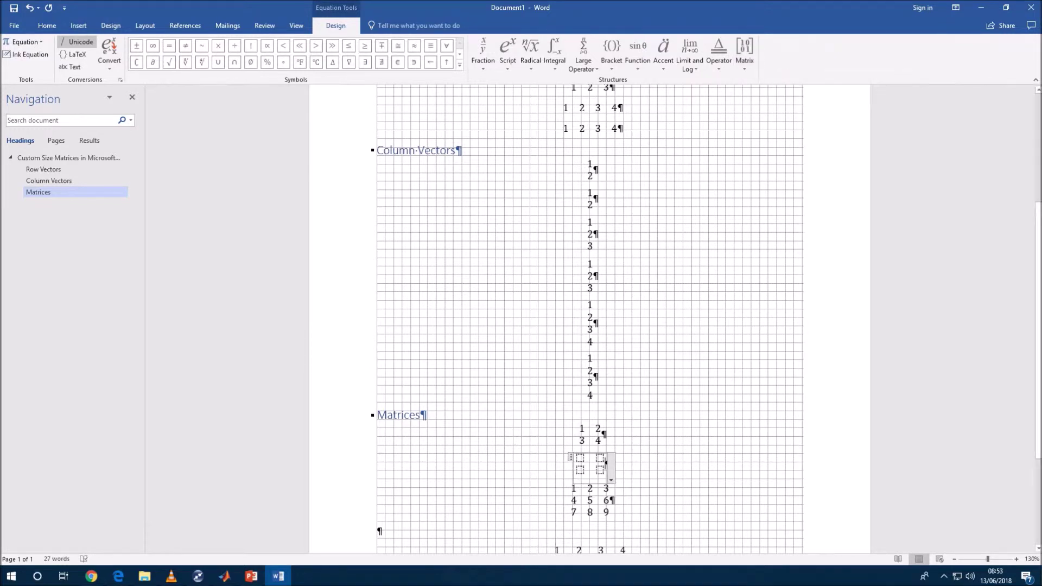
text(1)
key(Tab)
text(2)
key(Tab)
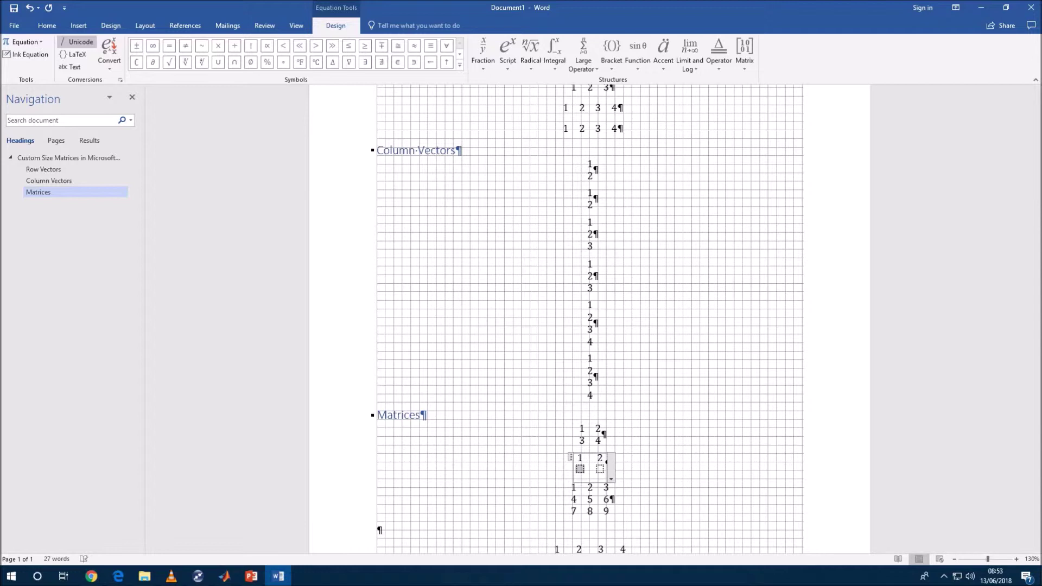
text(3)
key(Tab)
text(4)
scroll(590, 325, down, 3)
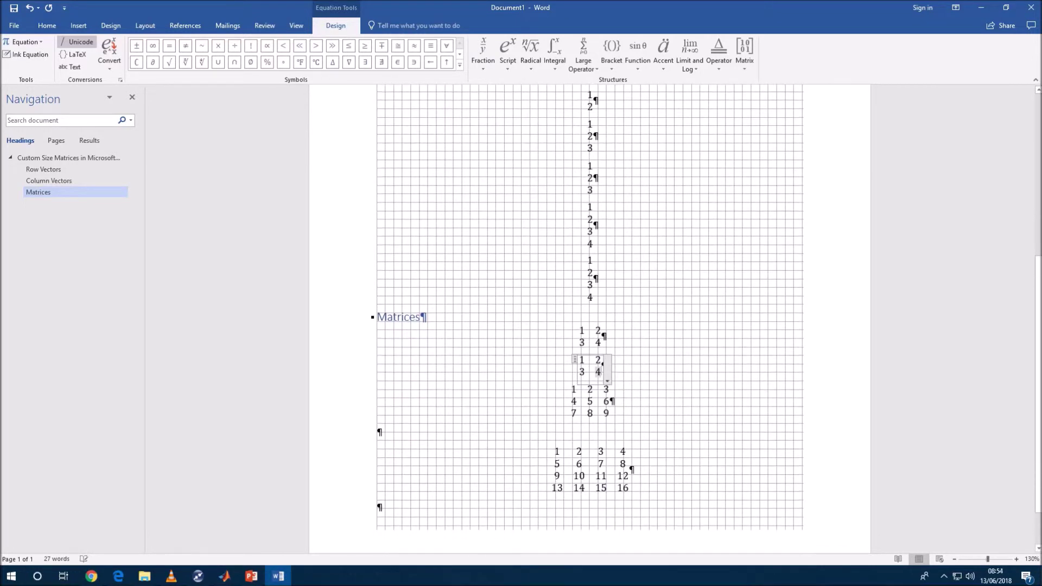
key(Down)
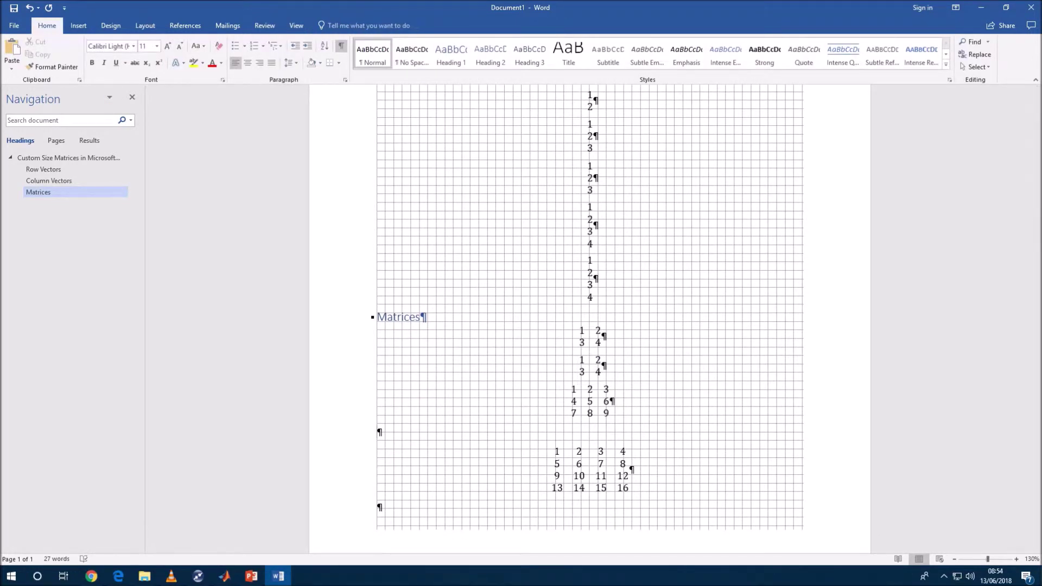
- Insert an empty 3x3 matrix equation above the 4x4 matrix
click(78, 26)
click(792, 45)
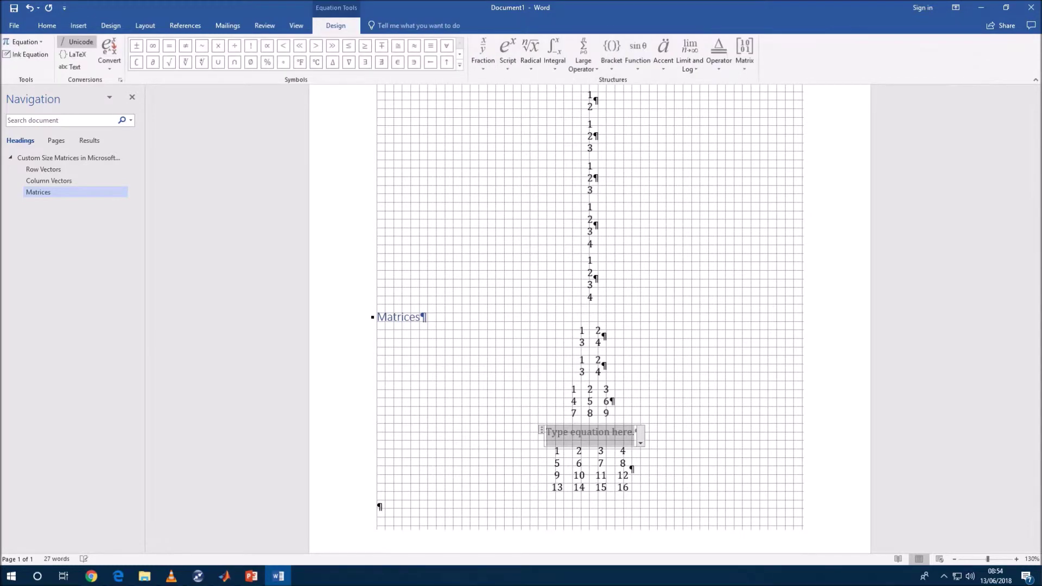
click(744, 52)
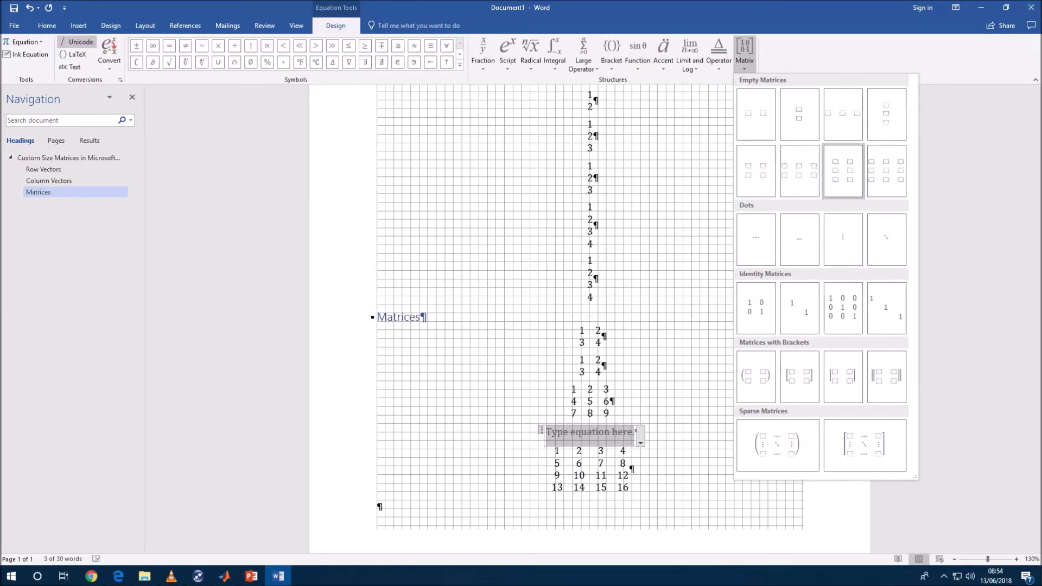
click(843, 171)
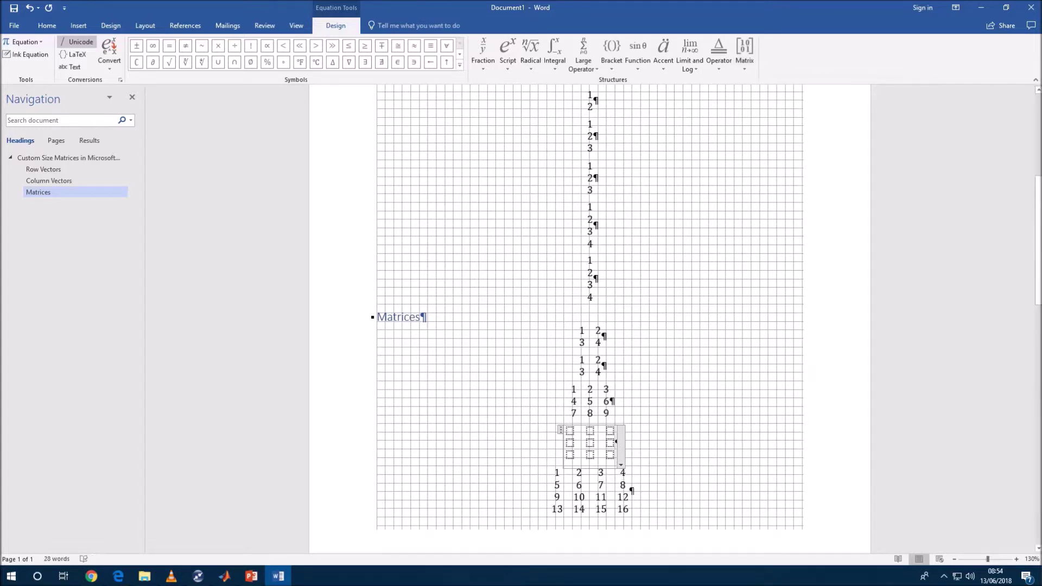
- Fill the 3x3 matrix with entries 1 to 9, then jump to page 2 with Ctrl+End
text(1)
key(Tab)
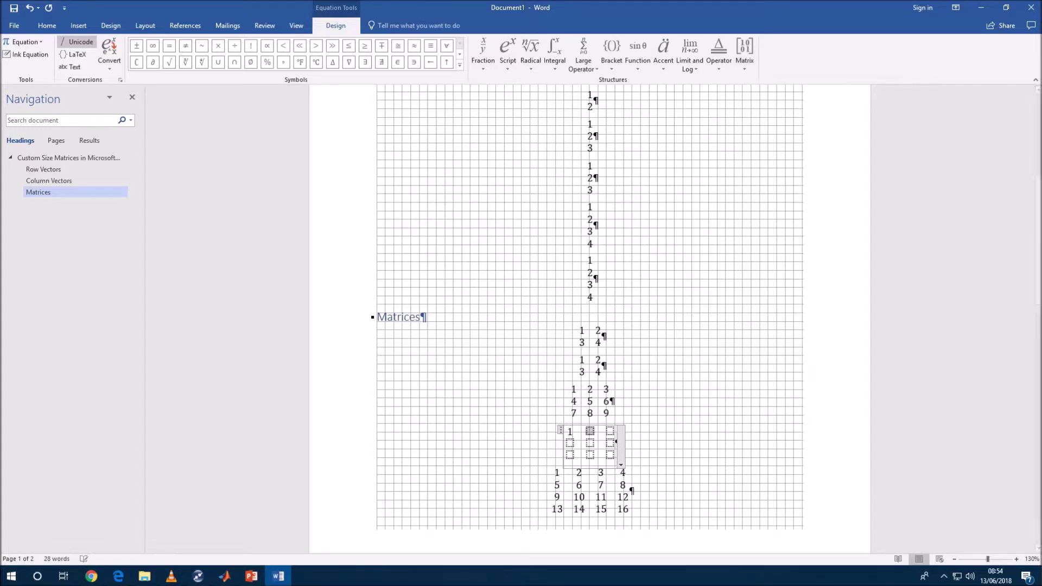
text(2)
key(Tab)
text(3)
key(Tab)
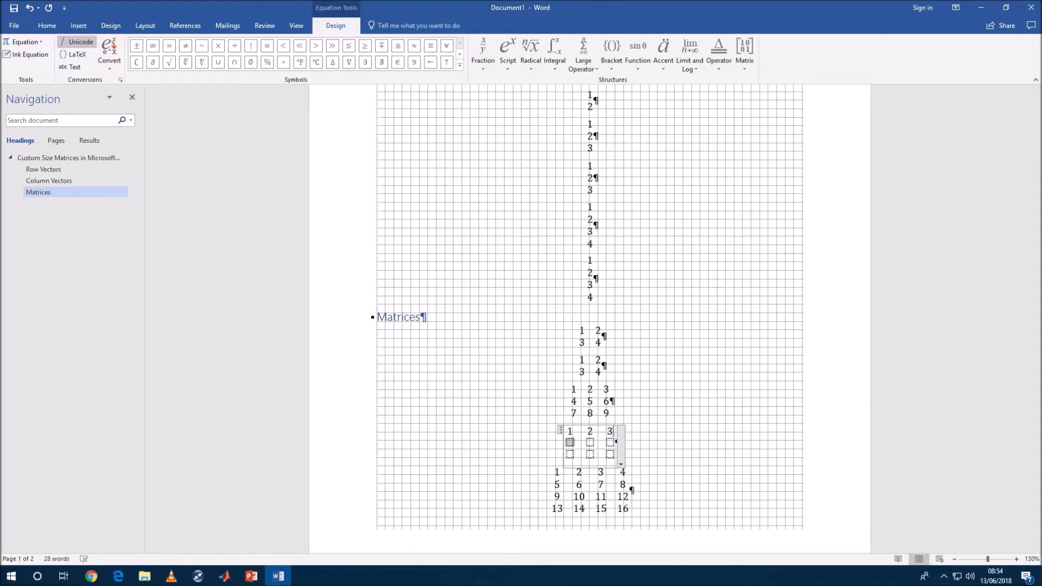
text(4)
key(Tab)
text(5)
key(Tab)
text(6)
key(Tab)
text(7)
key(Tab)
text(8)
key(Tab)
text(9)
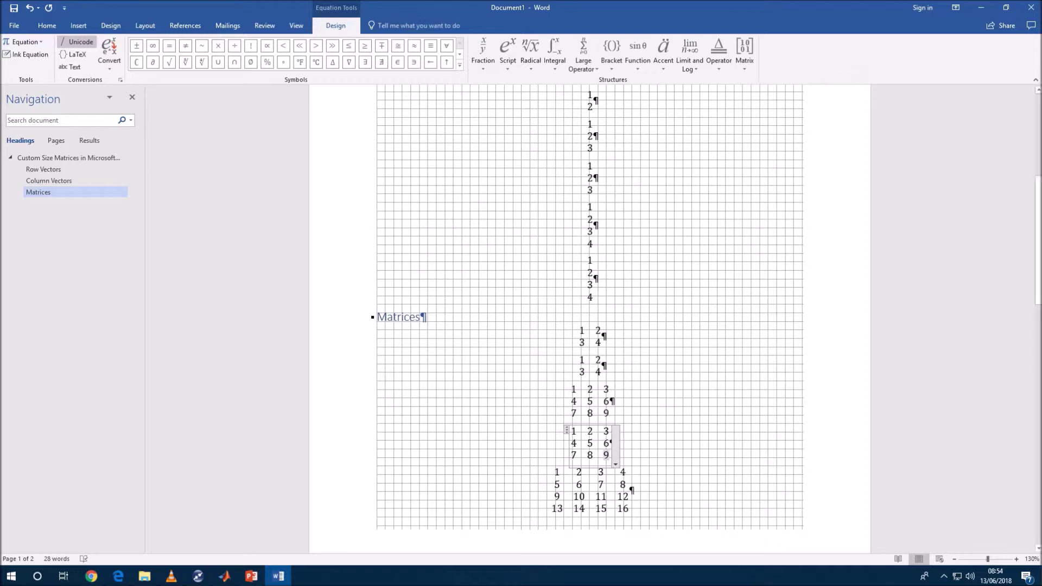
key(ctrl+End)
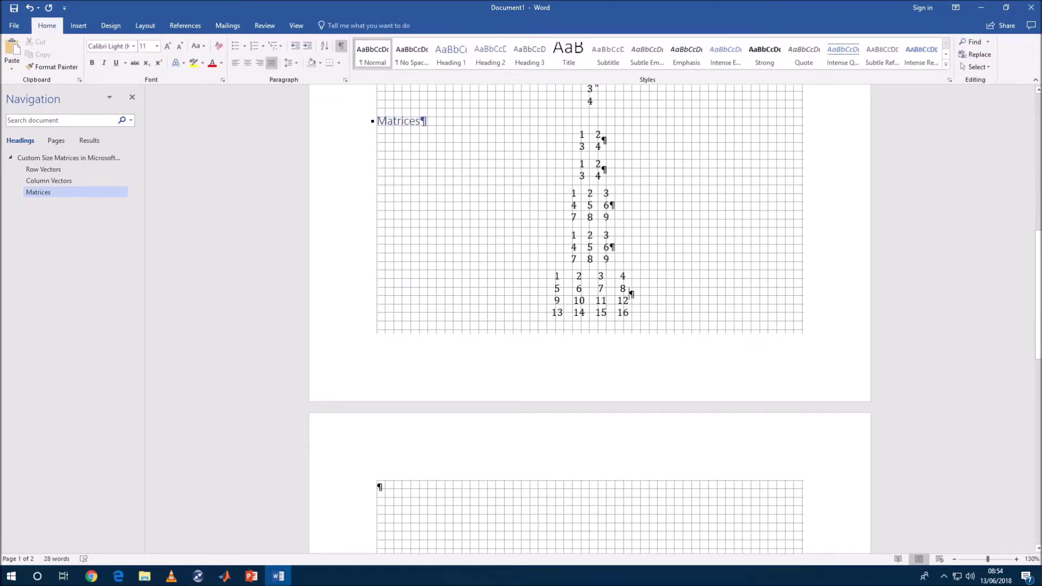
- Insert an empty 3x3 matrix equation in a new paragraph on page 2
key(Return)
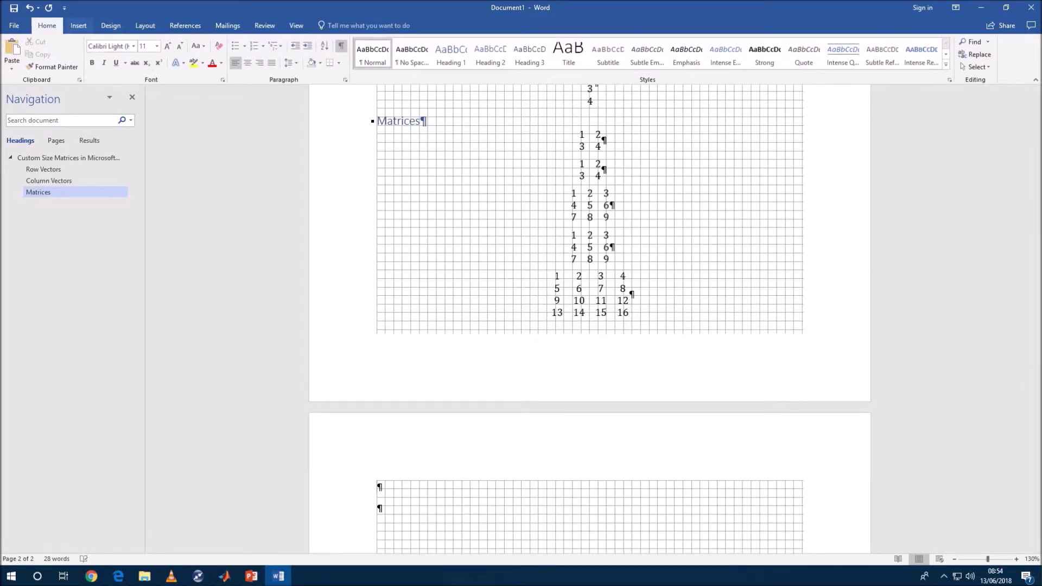
key(alt+n)
key(e)
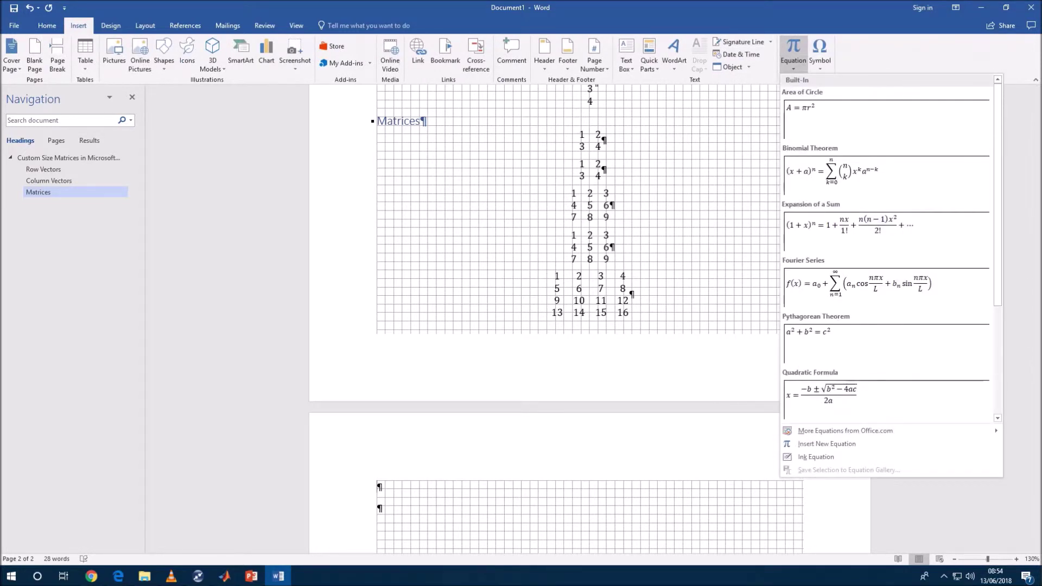
key(Escape)
key(u)
key(alt+equal)
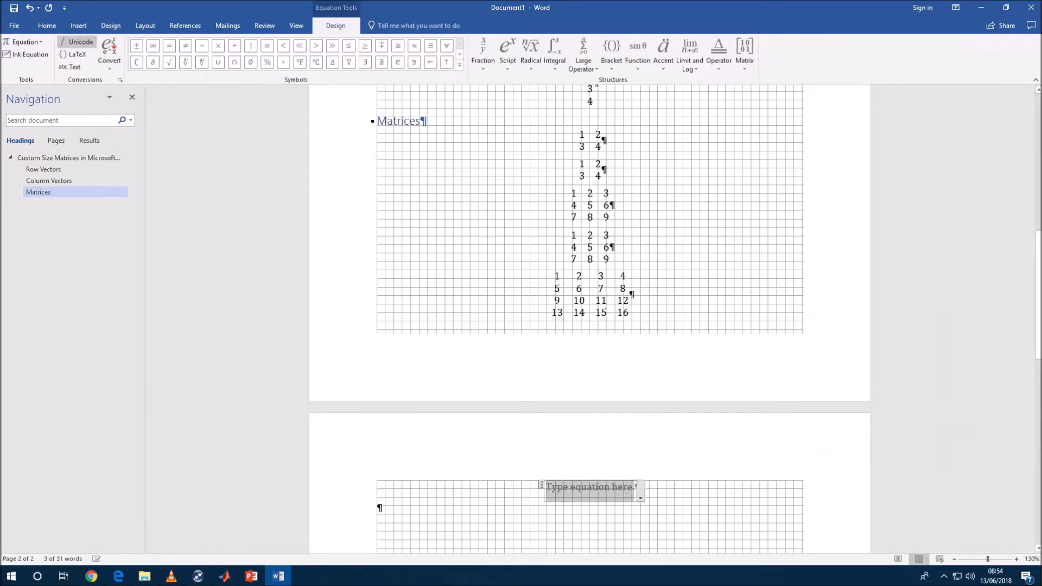
key(alt+j)
key(e)
key(m)
key(Down)
key(Right)
key(Right)
key(Right)
key(Return)
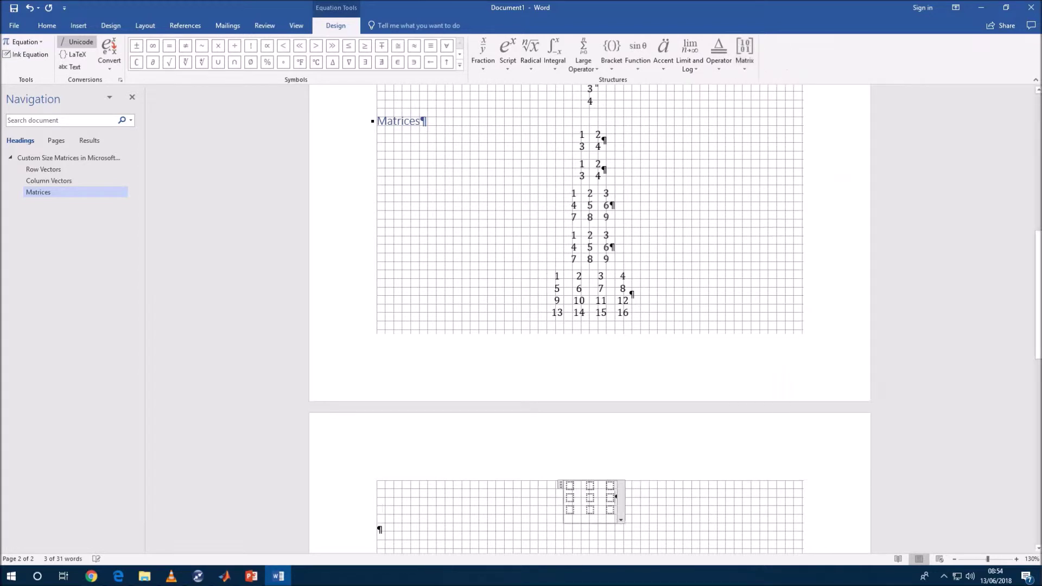
- Add &&&@&&& in linear form to expand the matrix to 4x4
click(621, 520)
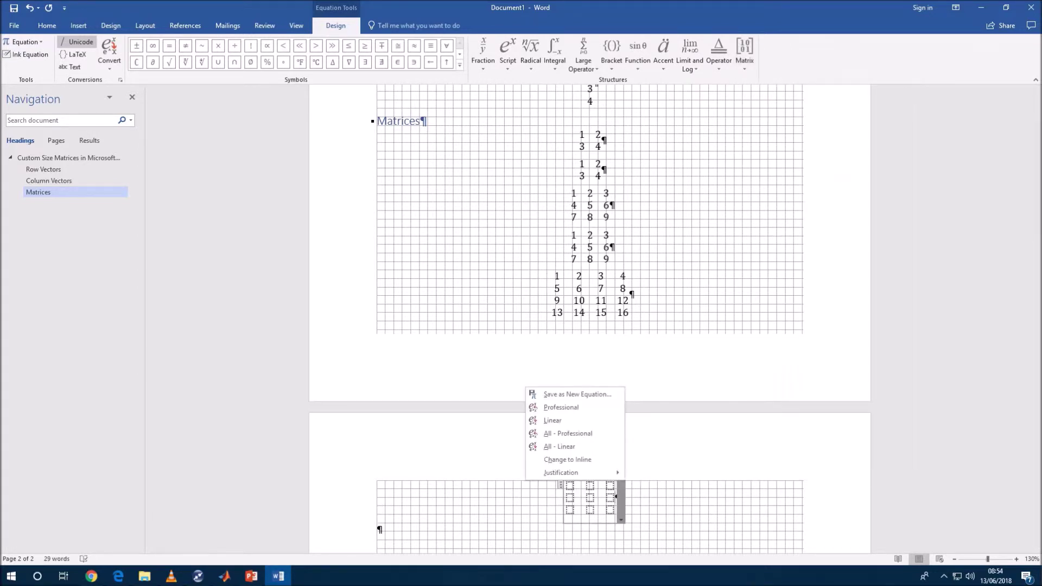
key(Return)
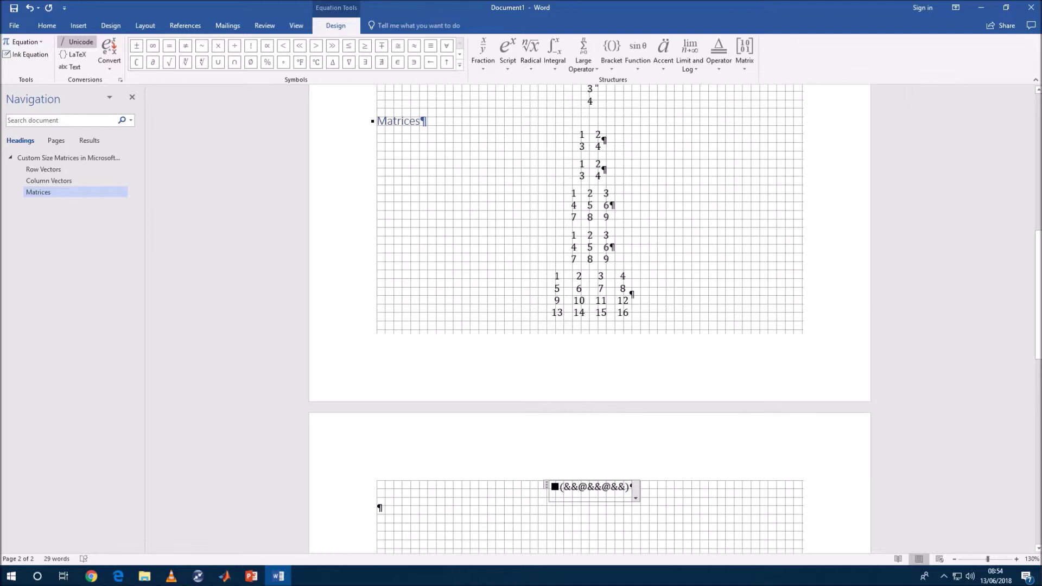
text(&)
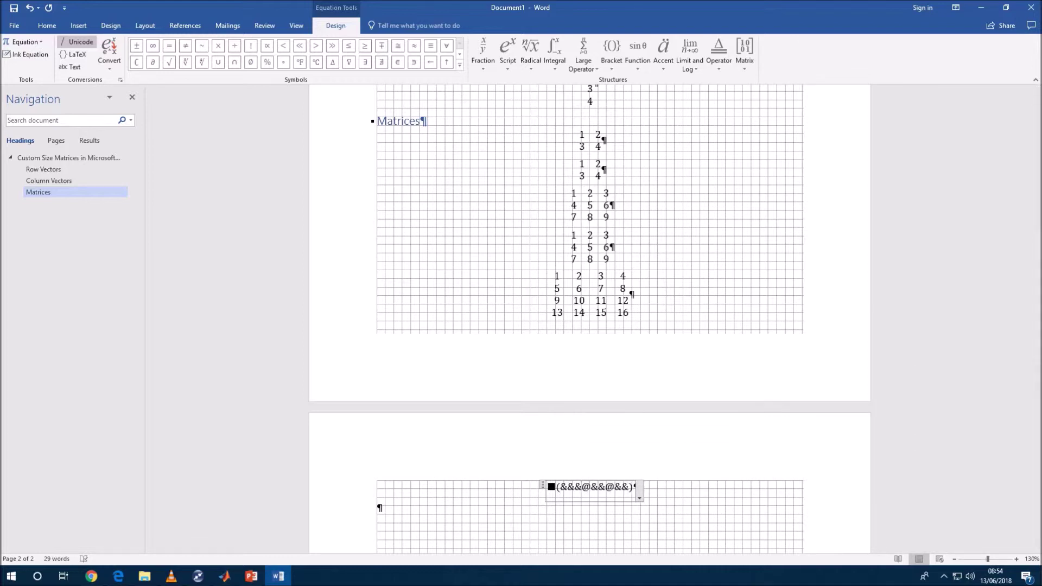
text(&)
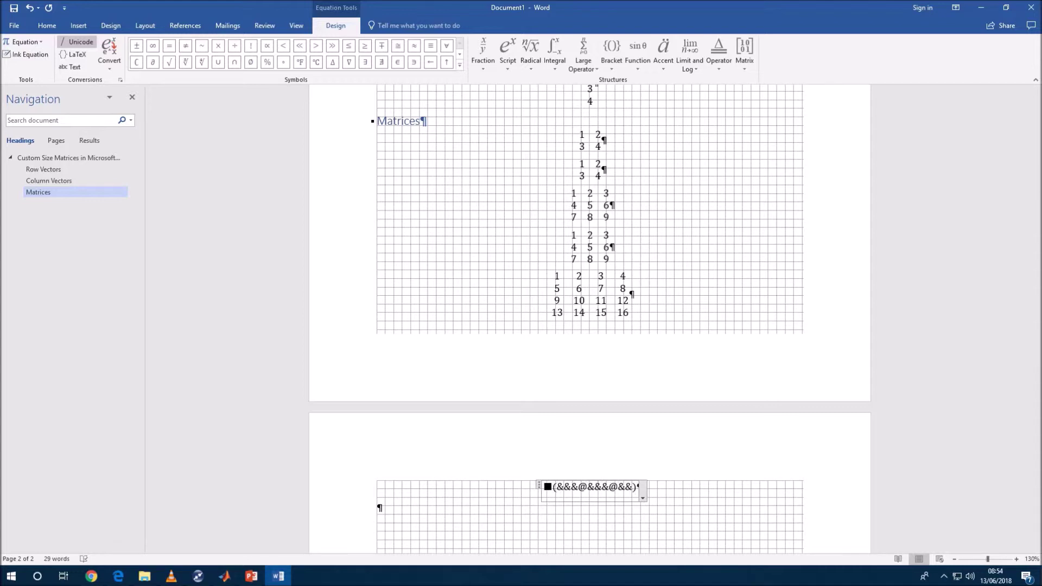
text(&)
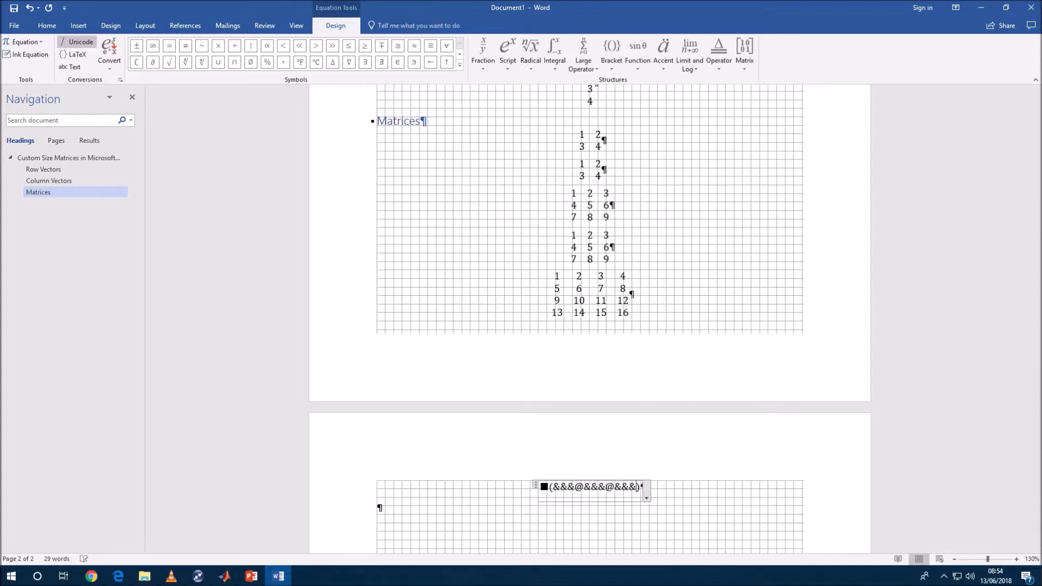
text(@)
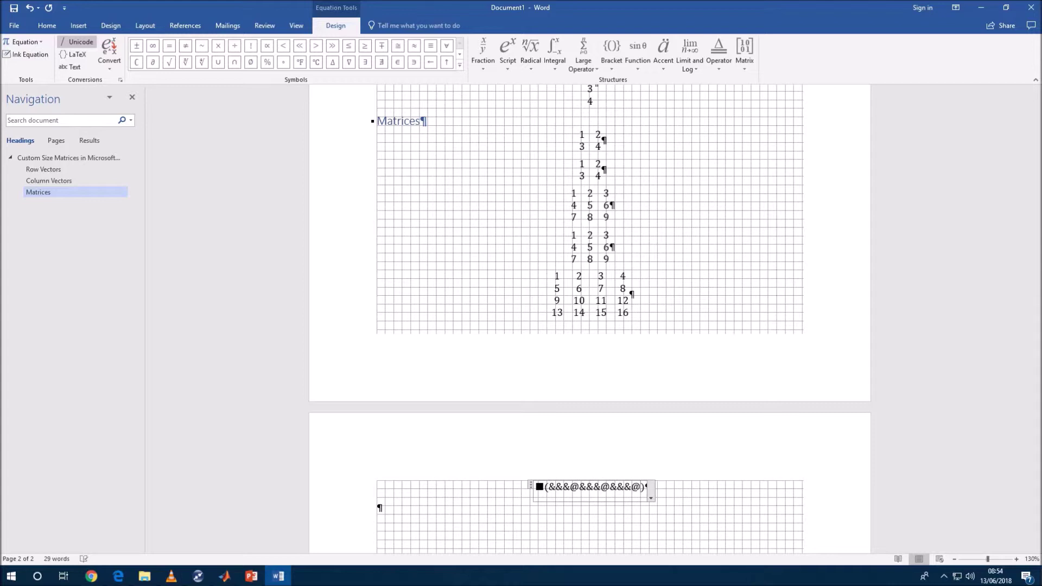
text(&&&)
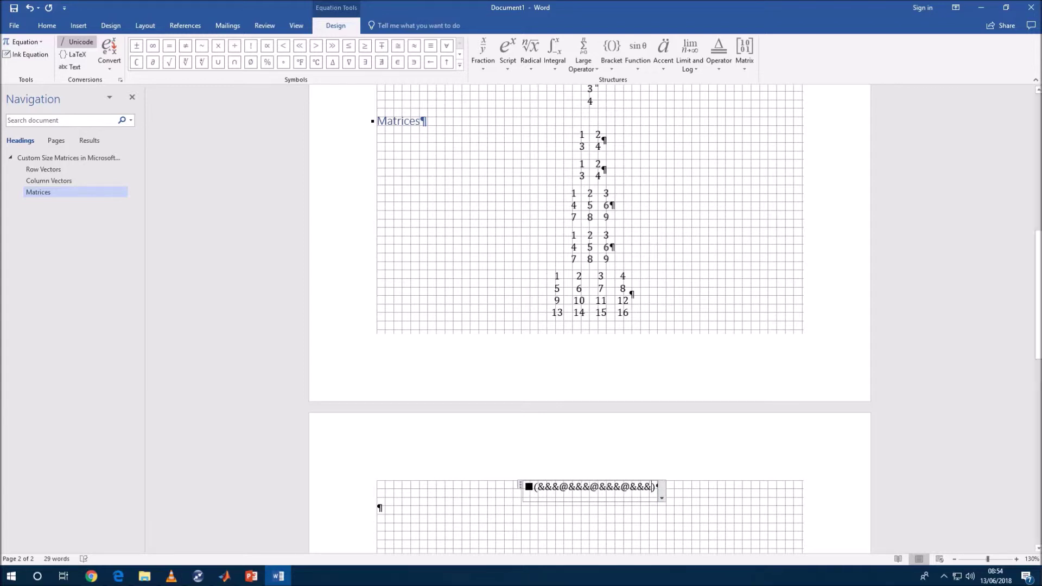
click(661, 497)
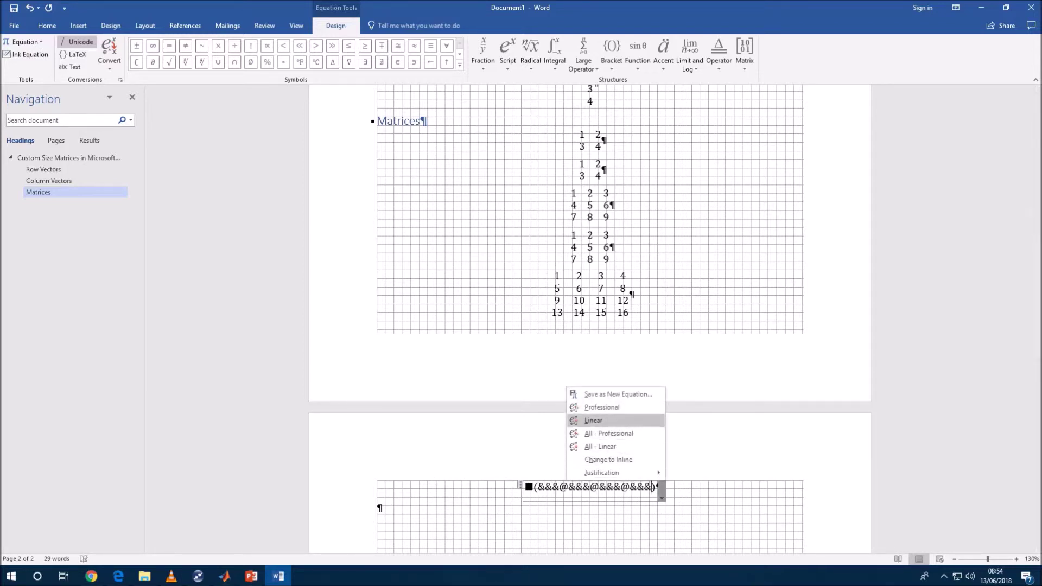
- Switch the equation to Professional and fill the first two rows with 1 to 8
click(602, 407)
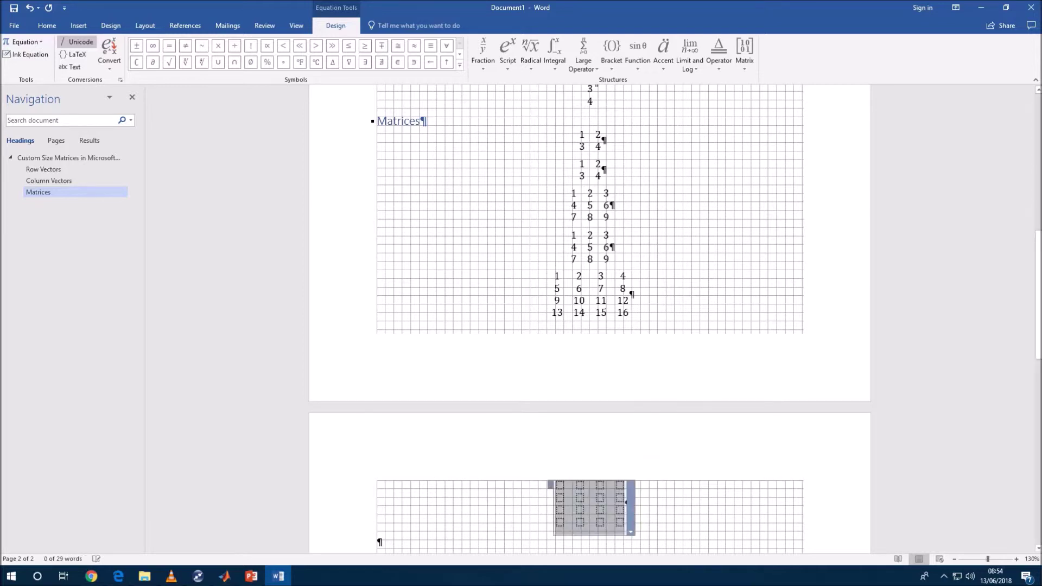
click(559, 485)
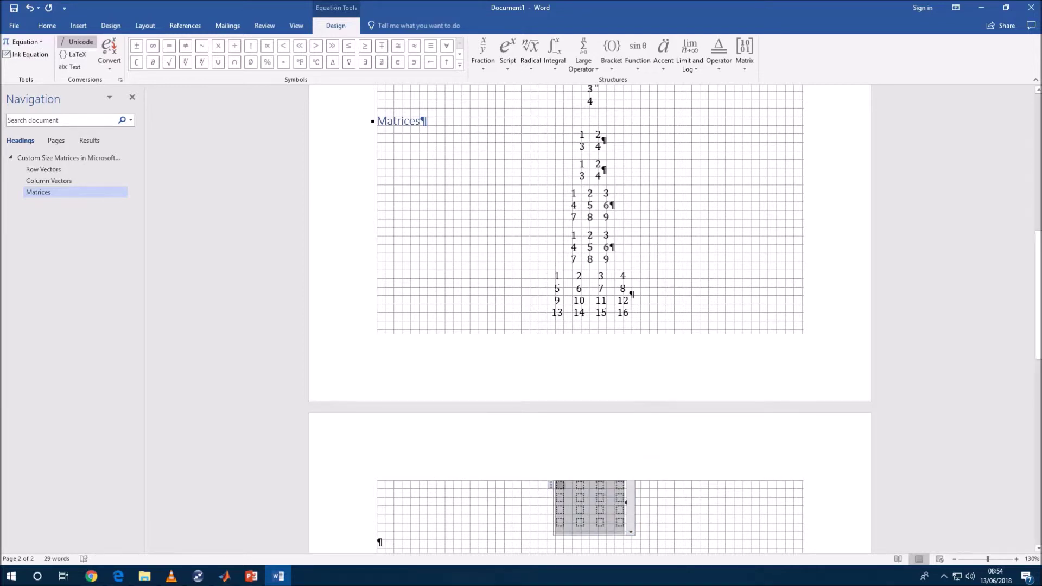
text(1)
key(Tab)
text(2)
key(Tab)
text(3)
key(Tab)
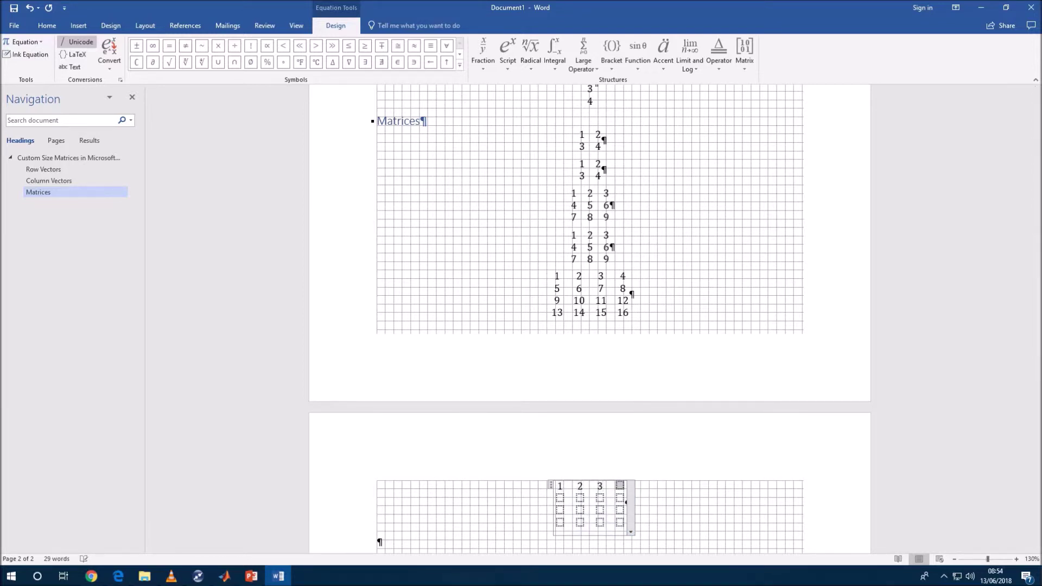
text(4)
key(Tab)
text(5)
key(Tab)
text(6)
key(Tab)
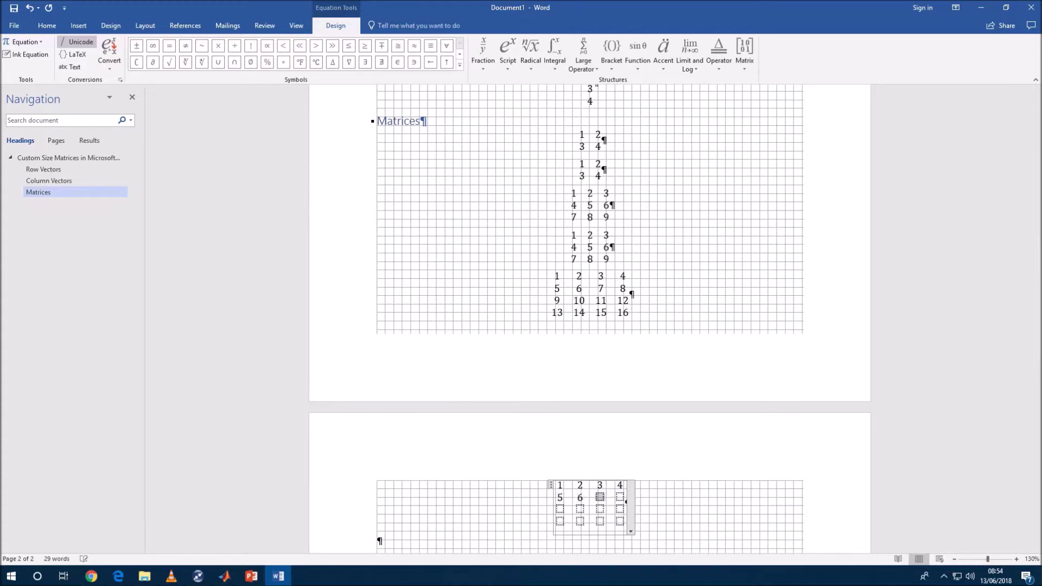
text(7)
key(Tab)
text(8)
- Fill the last two rows of the 4x4 matrix with 9 to 16
key(Tab)
text(9)
key(Tab)
text(10)
key(Tab)
text(11)
key(Tab)
text(12)
key(Tab)
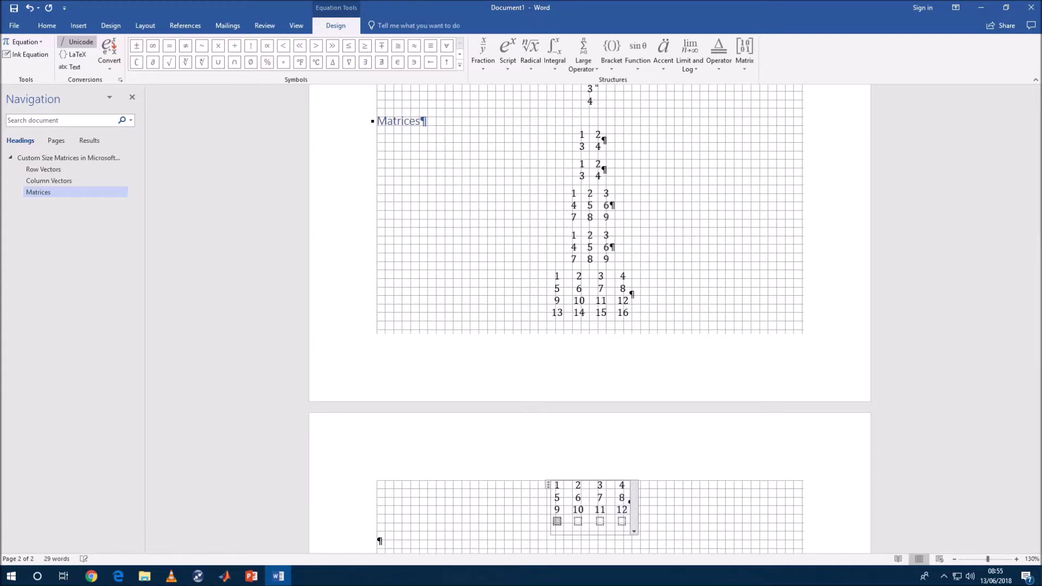
text(13)
key(Tab)
text(14)
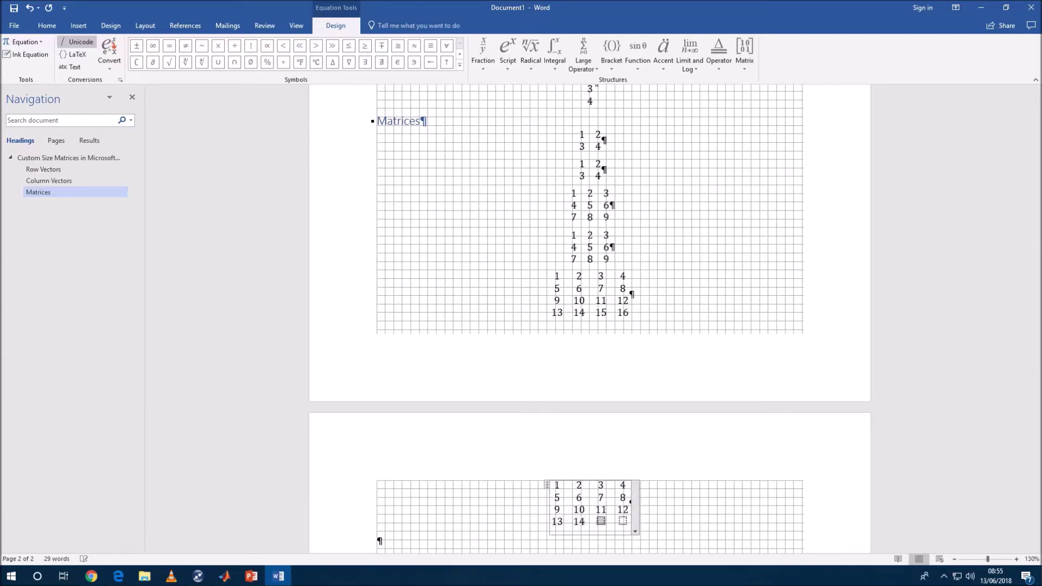
text(15)
key(Right)
text(16)
- Toggle the matrix to Linear and back to Professional, then leave the equation
click(634, 531)
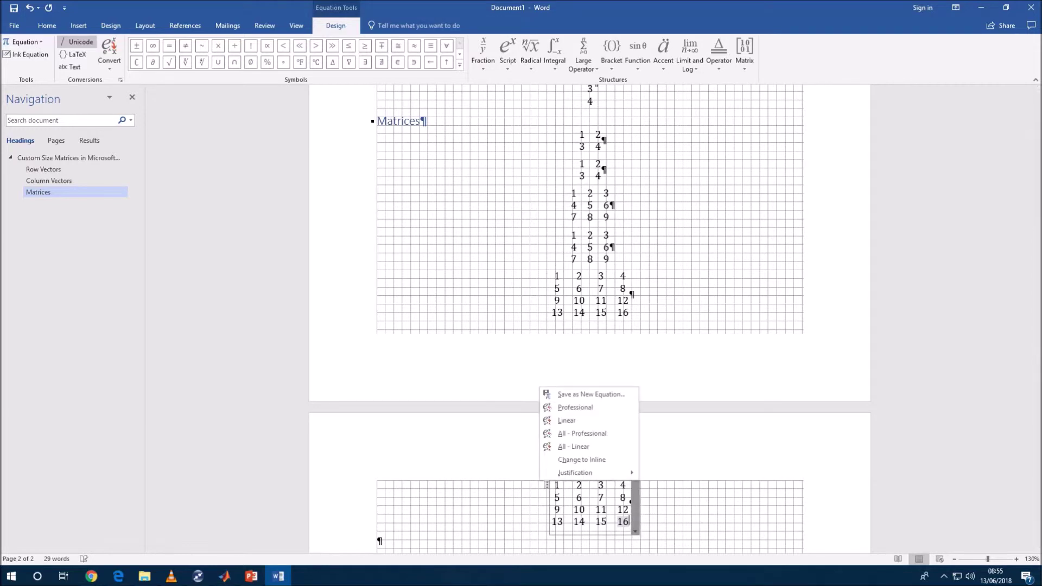
click(567, 420)
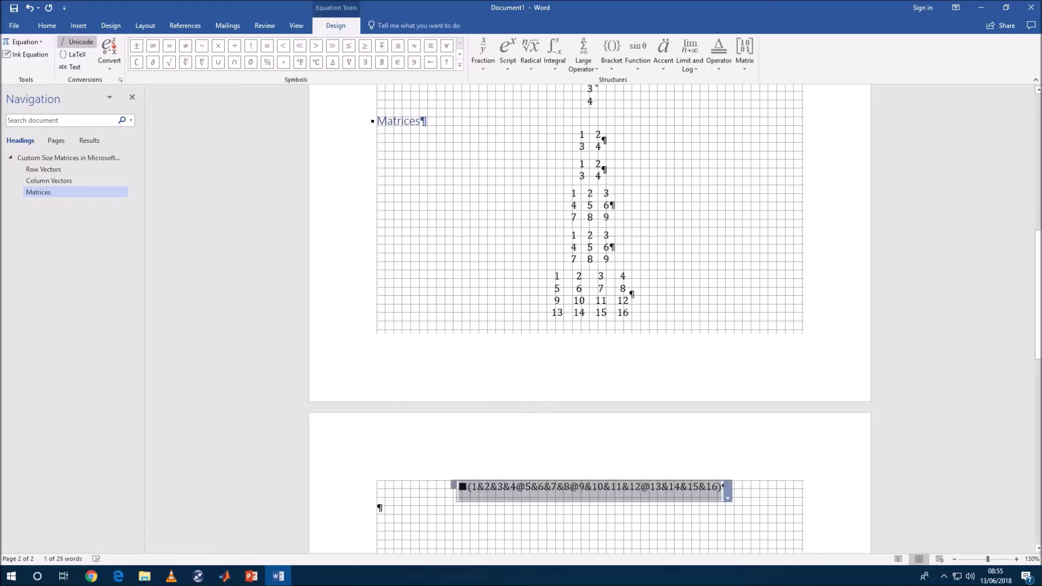
click(727, 497)
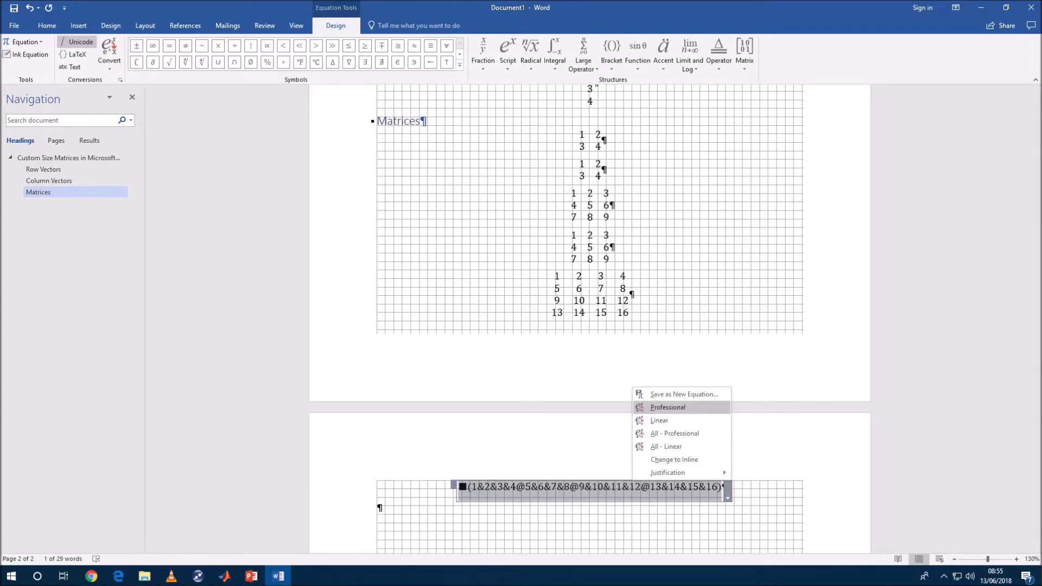
click(667, 407)
scroll(590, 325, down, 3)
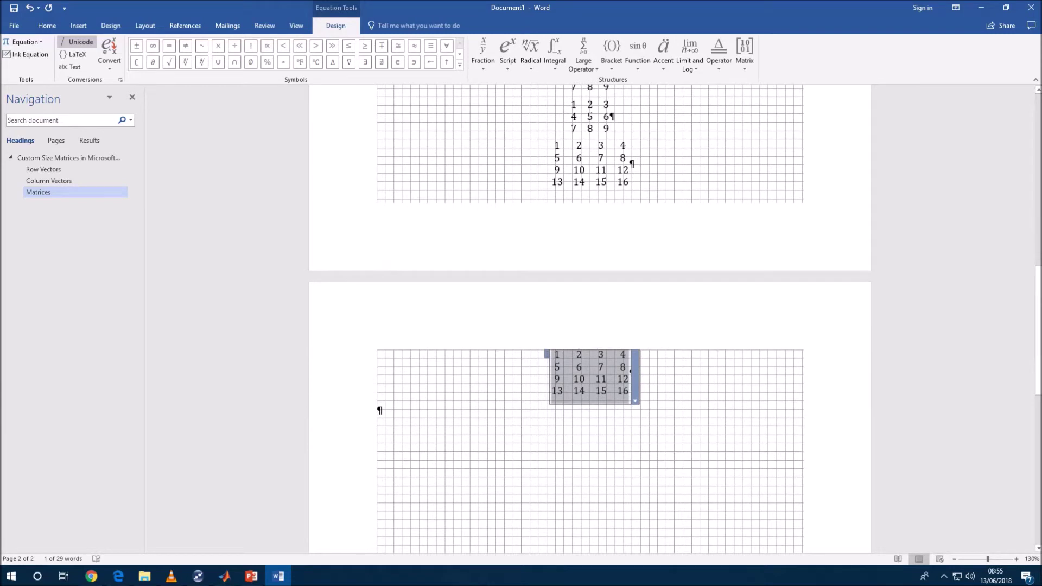
click(379, 410)
- Insert a new equation holding an empty 3x3 matrix, shown as linear text
click(79, 26)
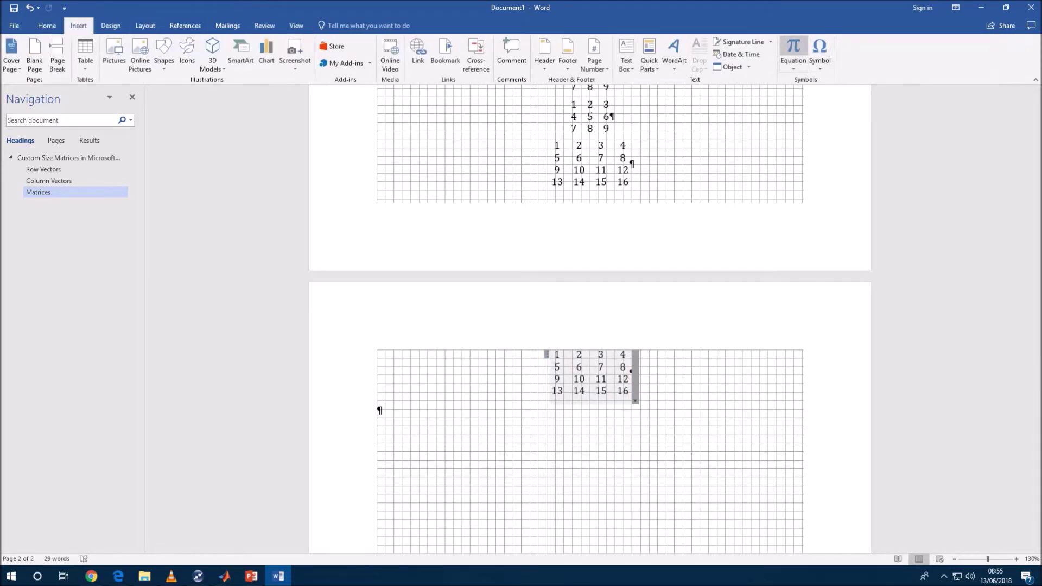
click(793, 51)
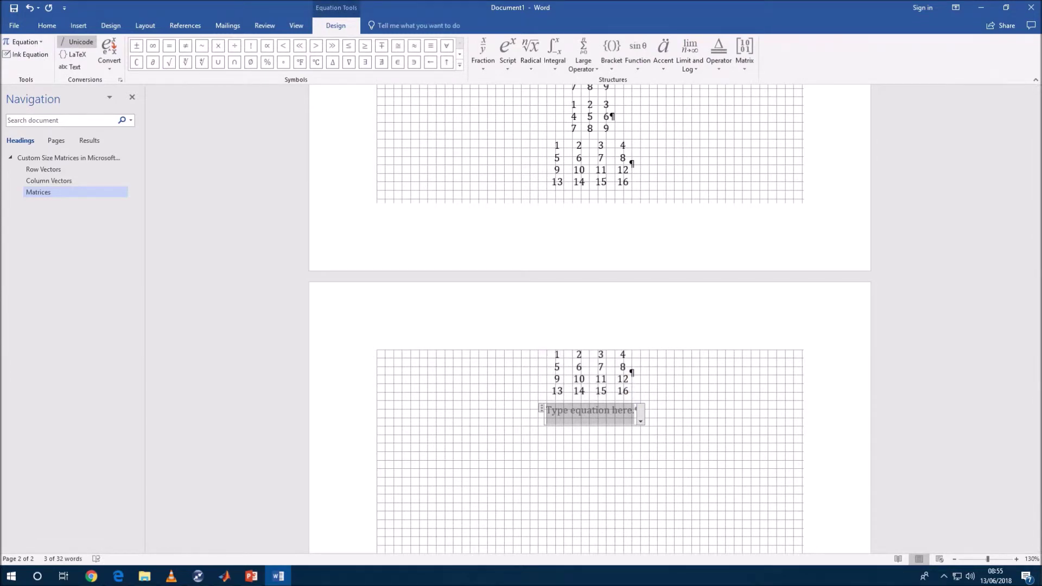
click(744, 55)
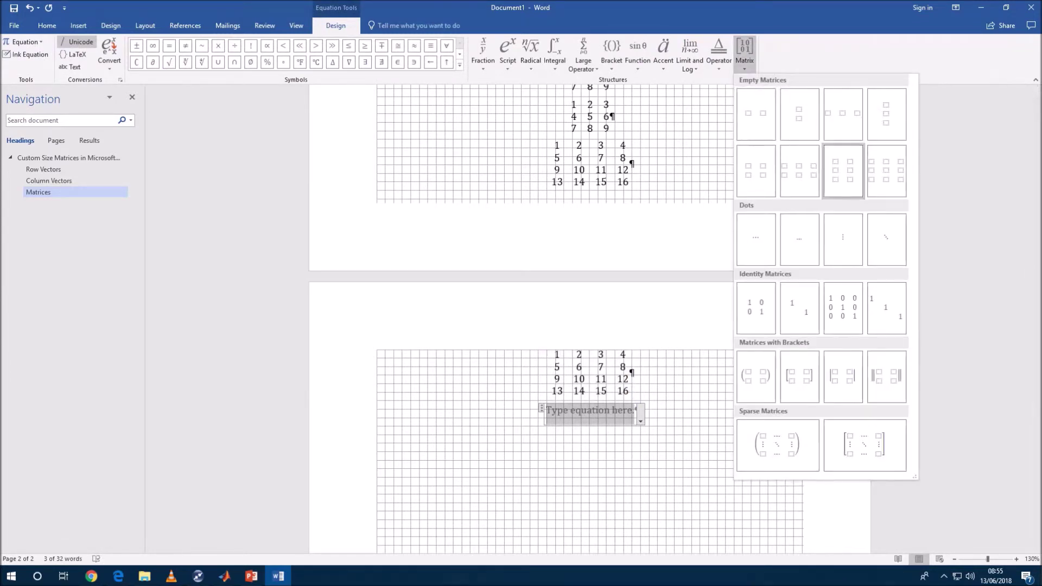
click(842, 171)
click(620, 444)
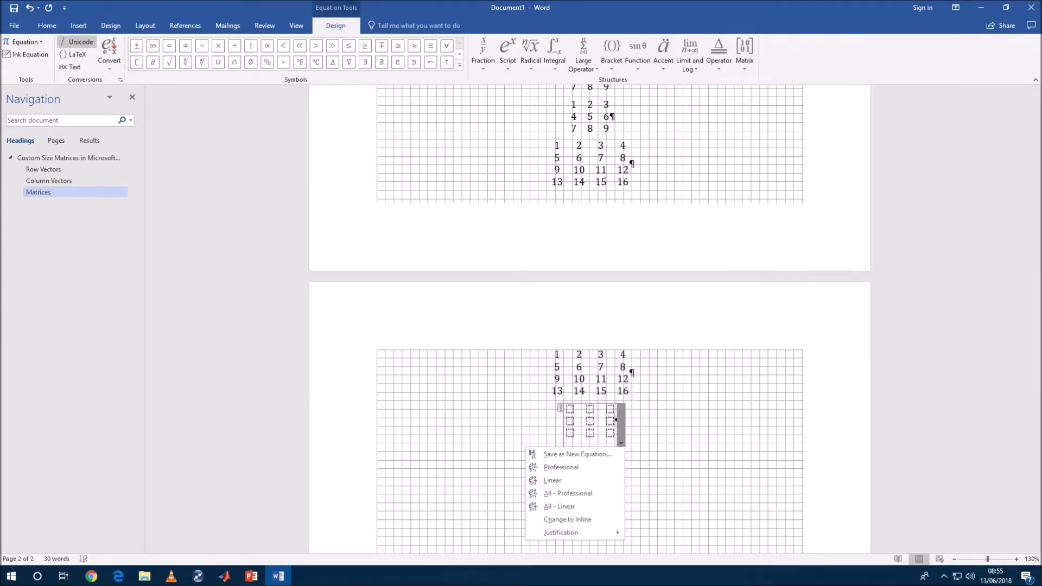
click(547, 479)
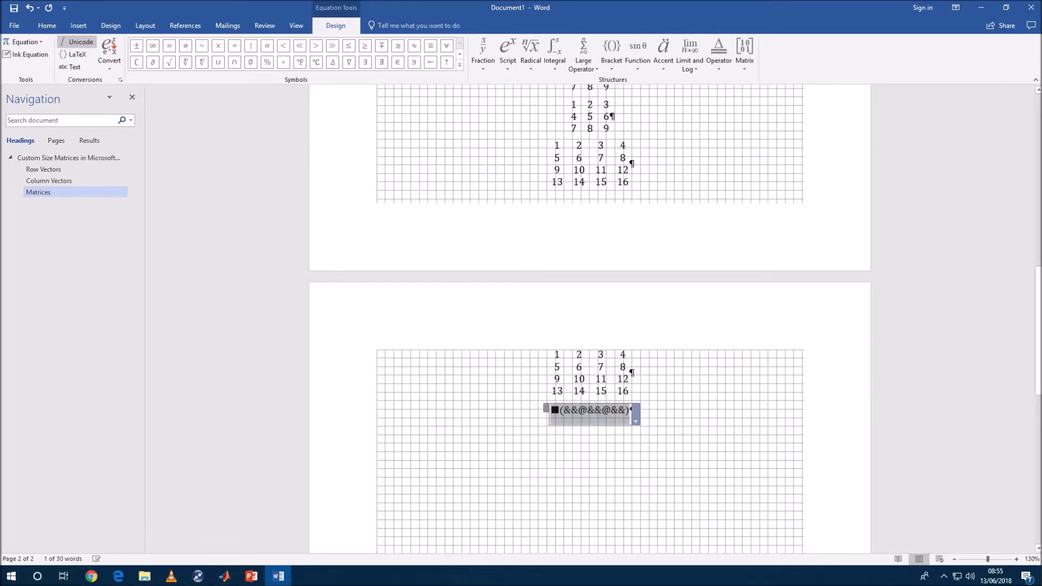
- Type '&&&&@&&' and paste copied rows to extend the linear matrix to 5x5
click(588, 410)
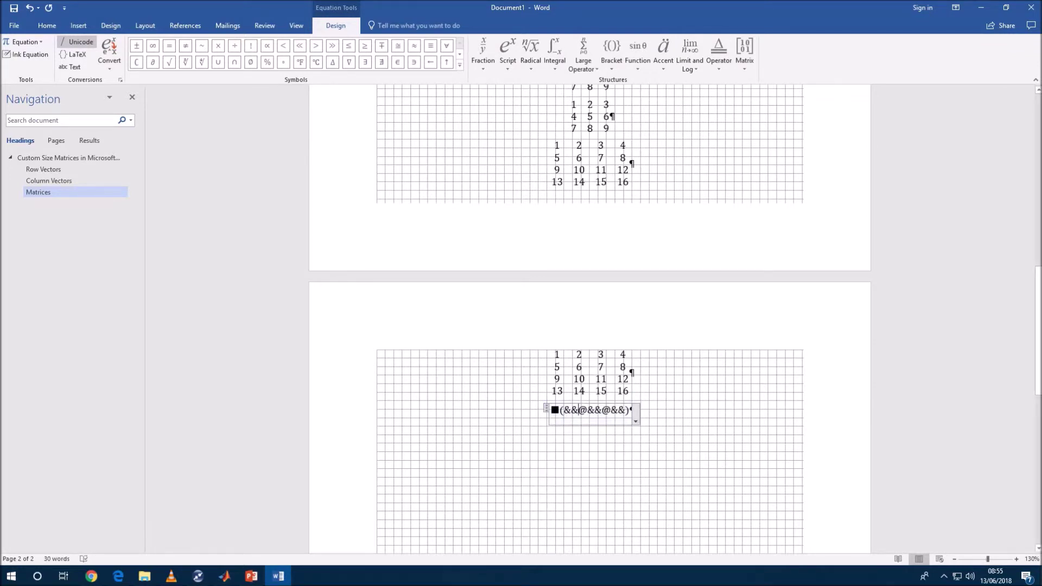
text(&&)
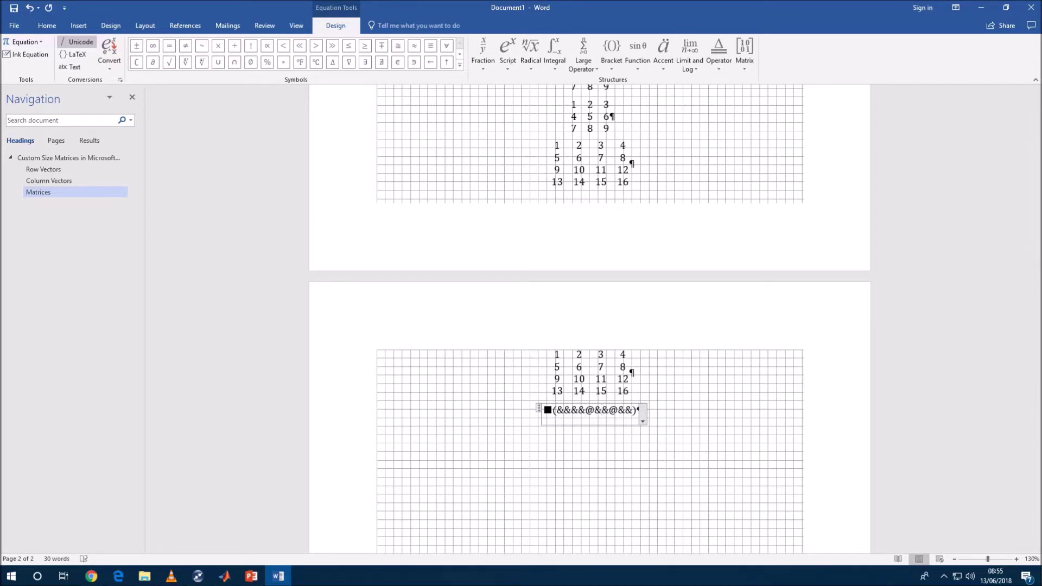
text(&&@&&)
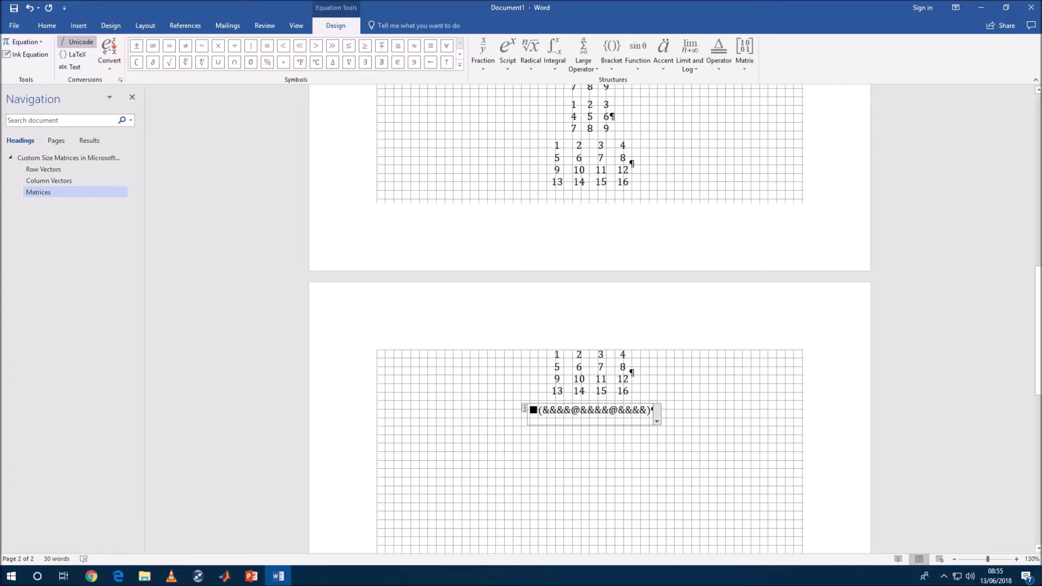
drag(572, 409, 647, 412)
key(ctrl+c)
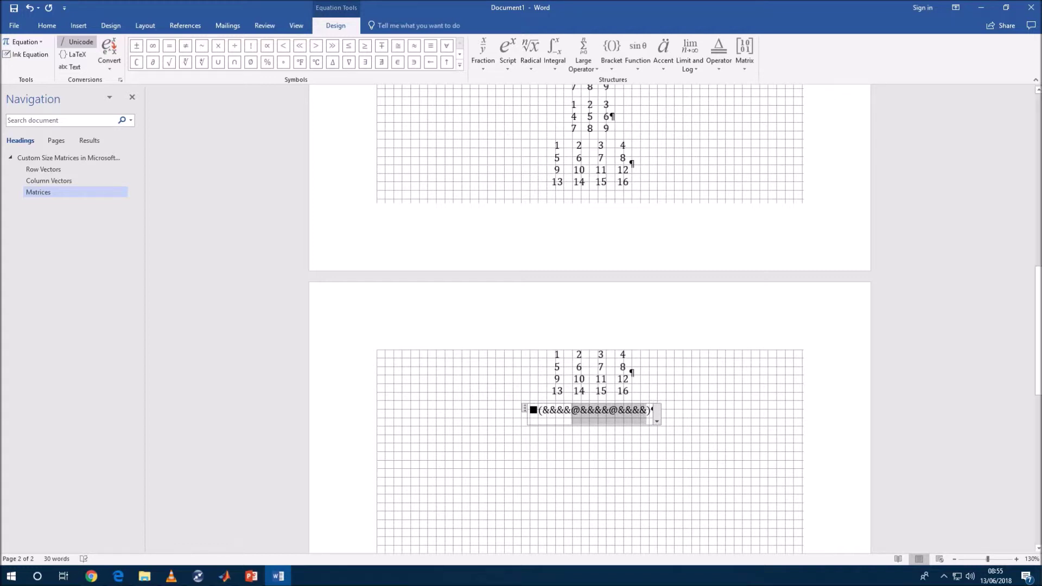
click(647, 410)
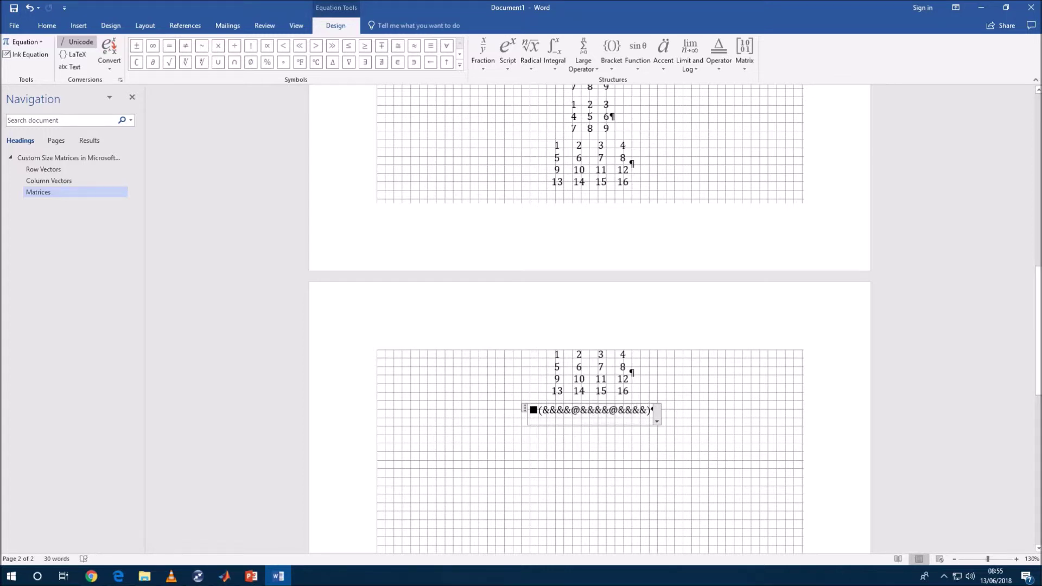
key(ctrl+v)
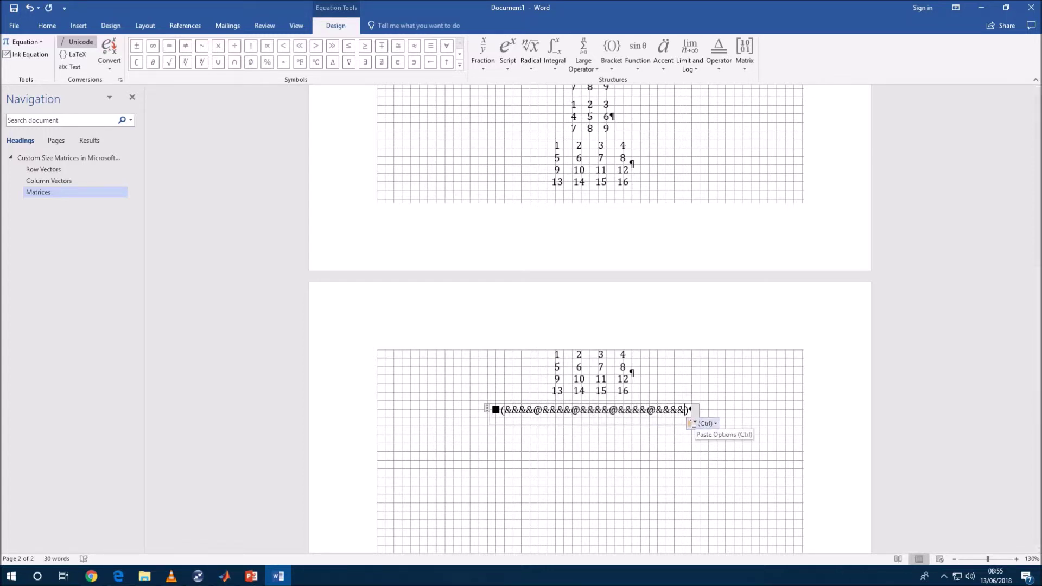
- Dismiss the paste options and add a blank line below the equation
click(704, 423)
click(694, 424)
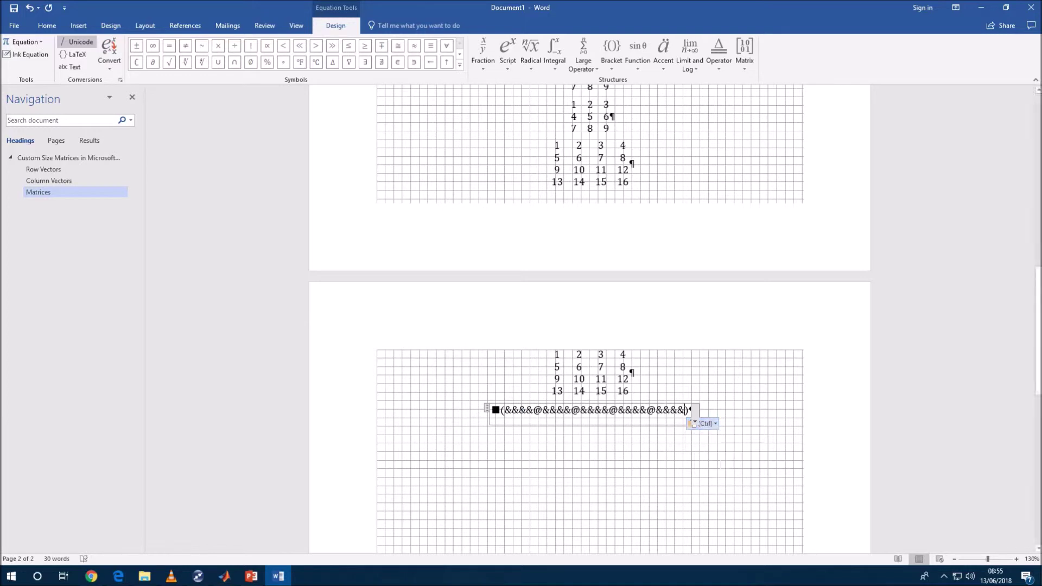
click(694, 423)
click(694, 424)
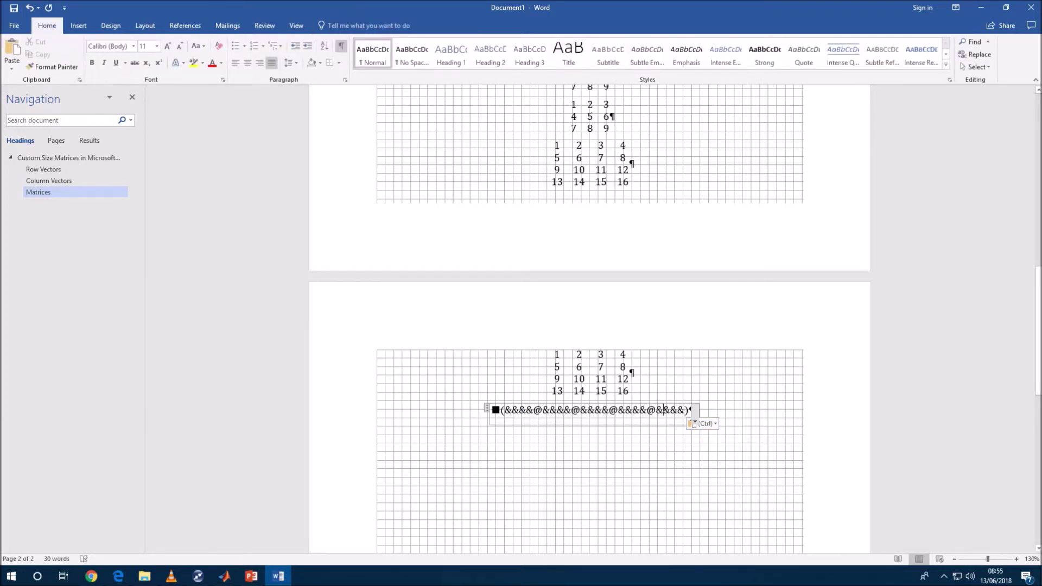
click(665, 410)
click(695, 423)
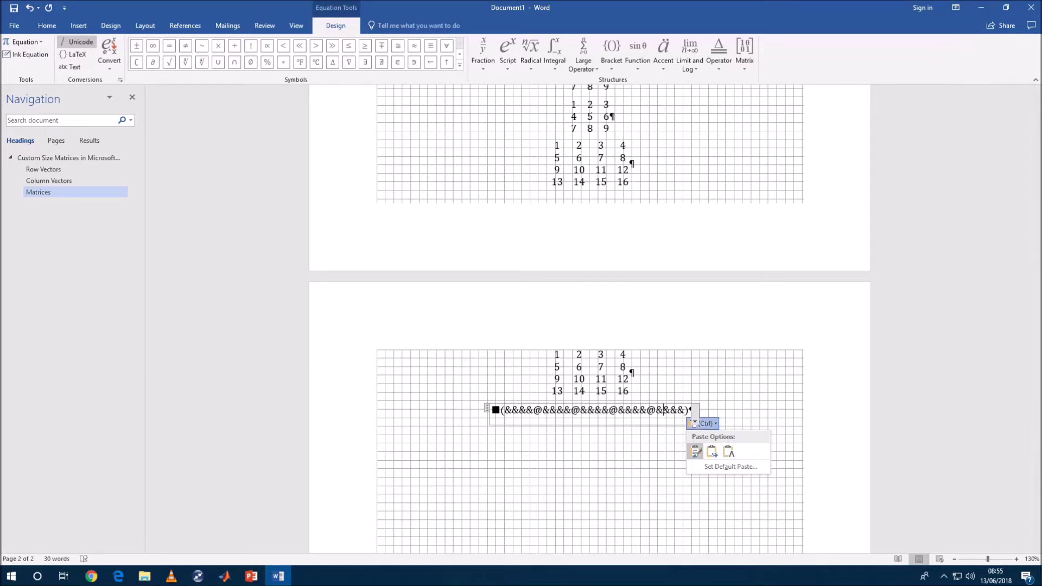
click(685, 410)
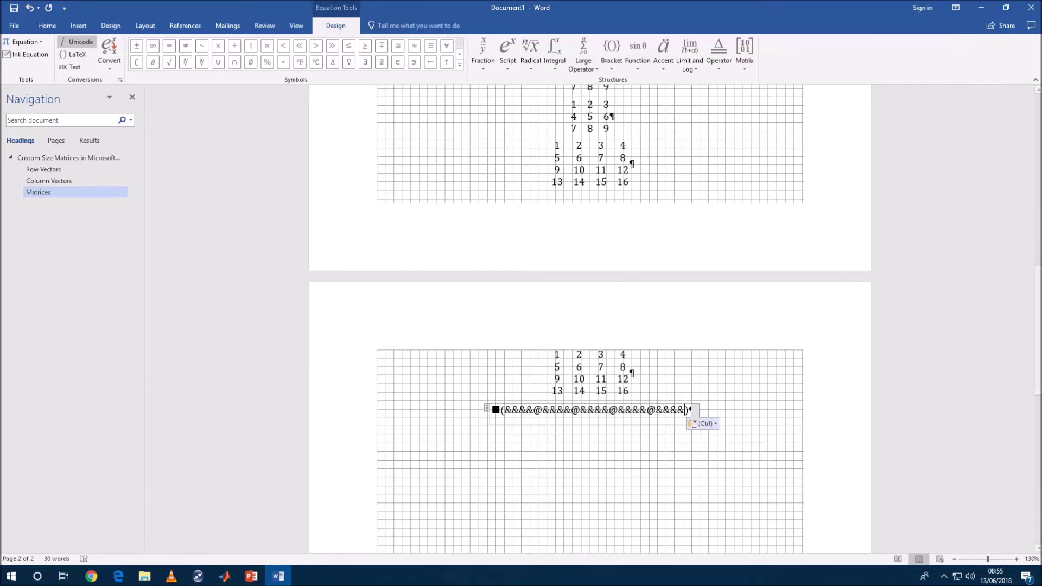
click(695, 423)
key(Escape)
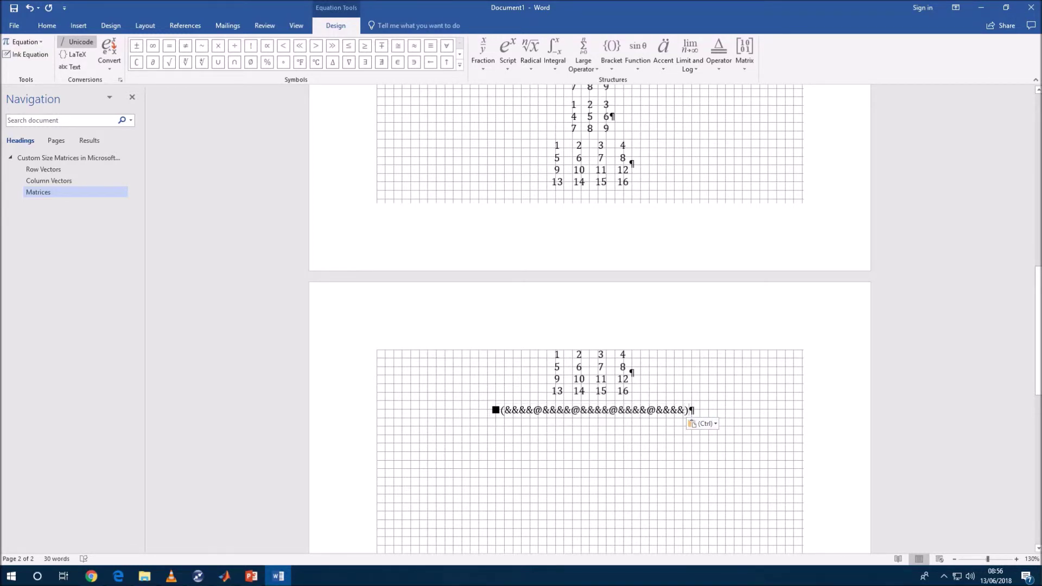
key(Return)
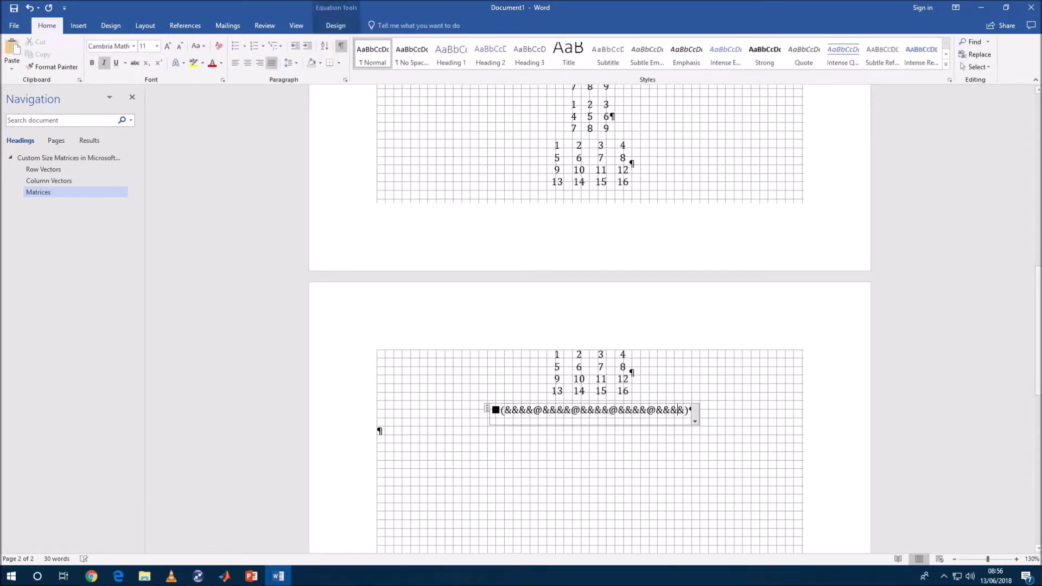
- Convert the equation to a Professional 5x5 matrix and enter 1 to 5 in the top row
click(694, 421)
click(623, 432)
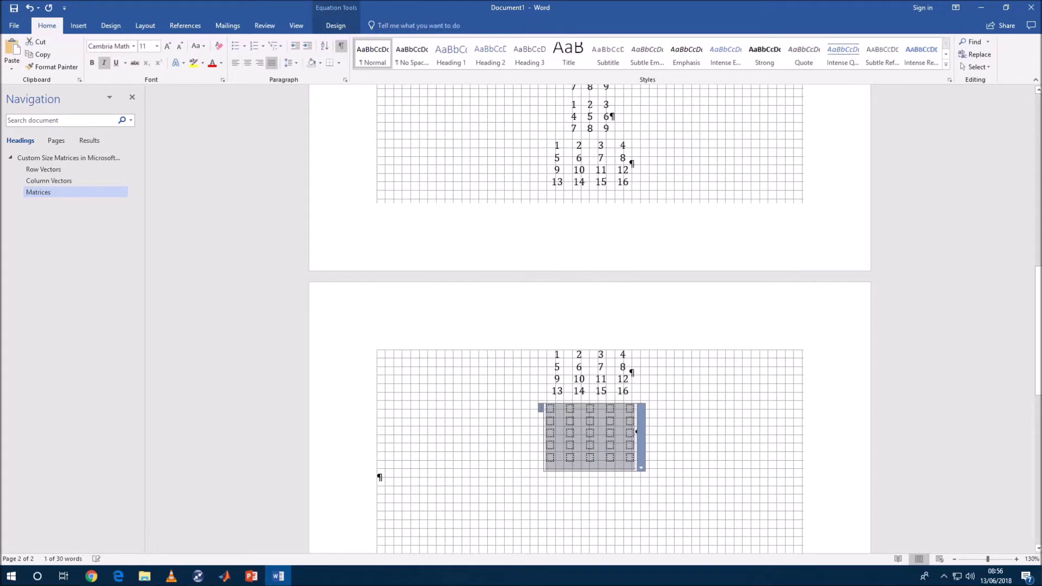
click(638, 432)
click(550, 408)
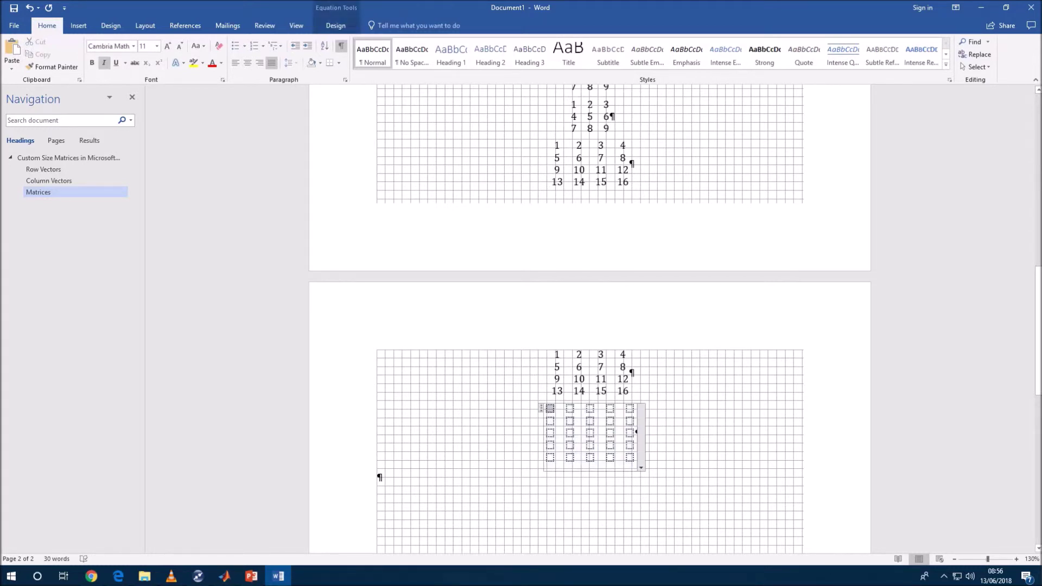
text(1)
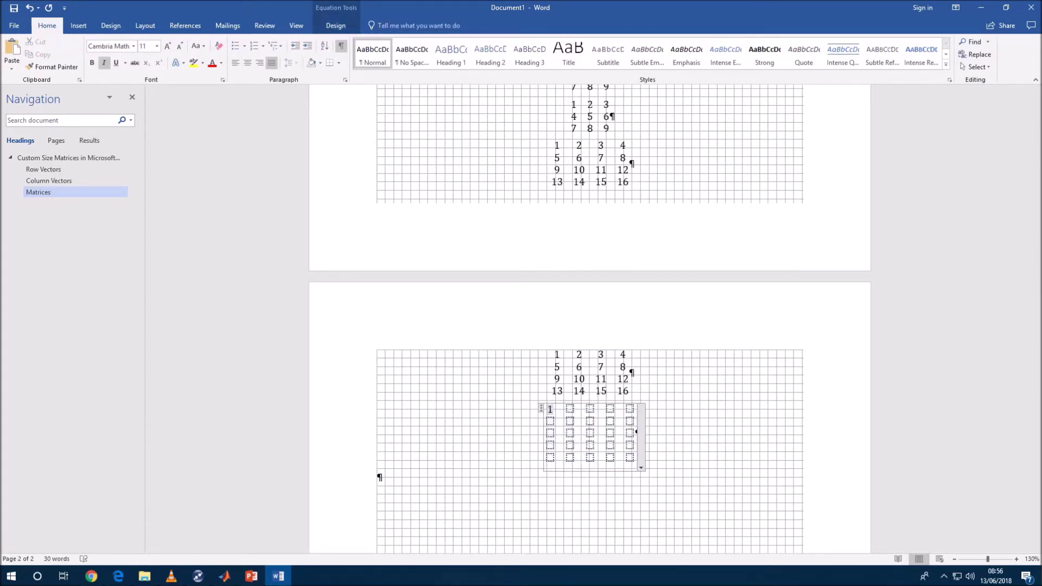
click(570, 408)
text(2)
key(Right)
text(3)
key(Right)
text(4)
key(Right)
text(5)
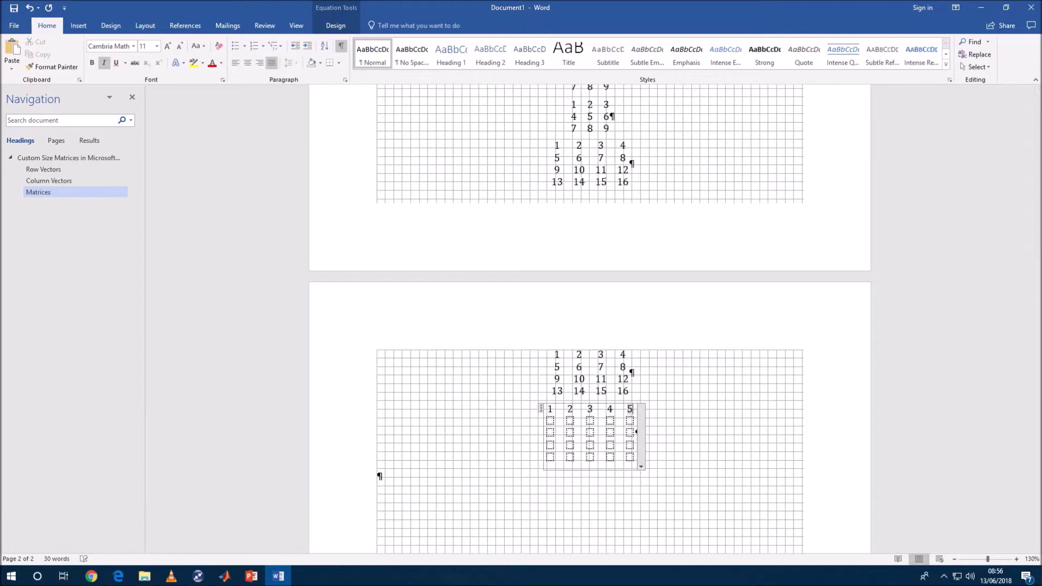
- Fill the second and third rows with 6 to 15, fixing a mistyped digit
key(Right)
text(6)
key(Right)
text(7)
key(Right)
text(8)
key(Right)
text(9)
key(Right)
text(10)
key(Right)
text(11)
key(Right)
text(2)
key(BackSpace)
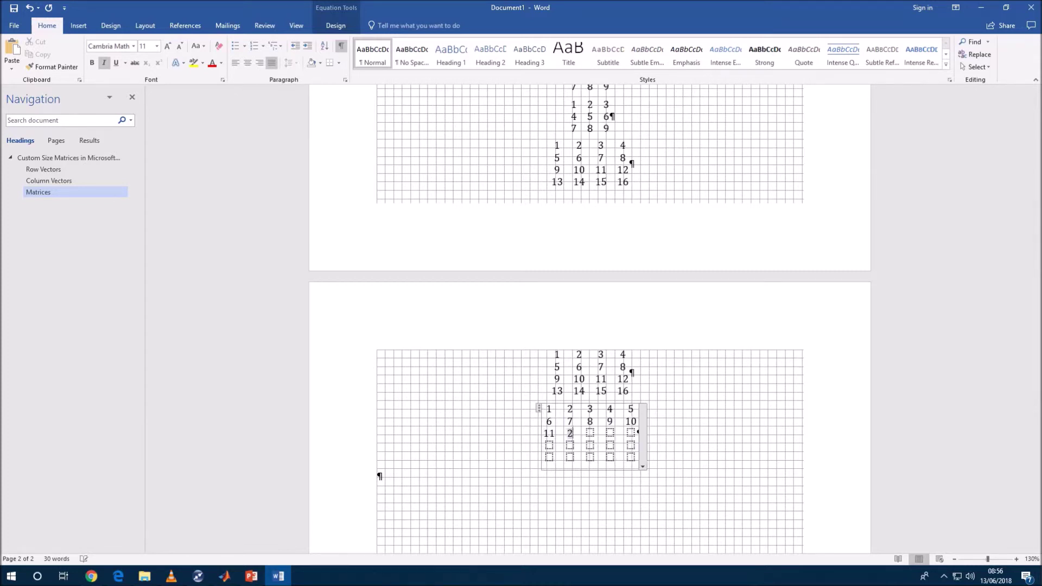
text(12)
key(Right)
text(13)
key(Right)
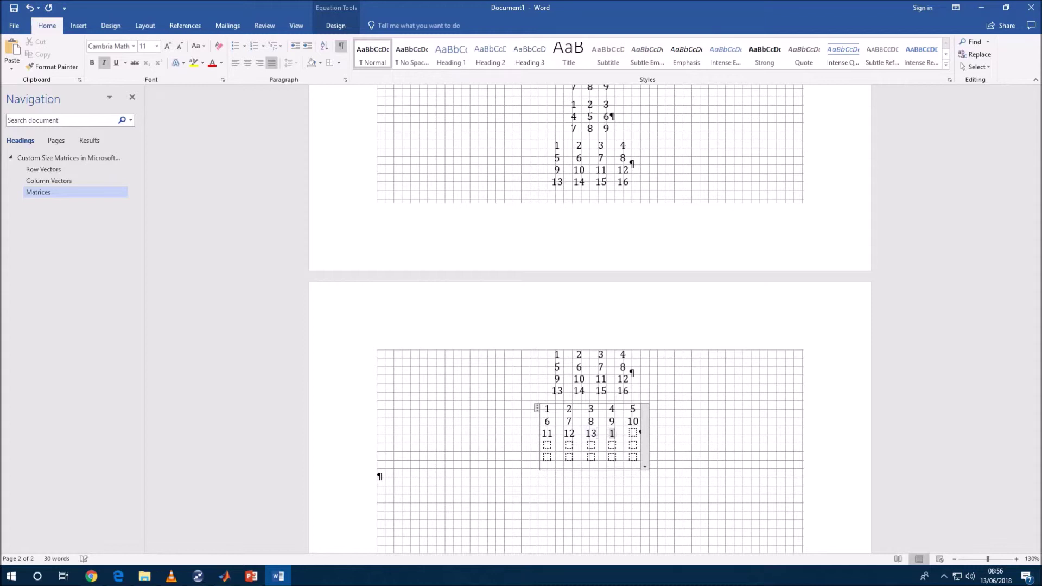
text(14)
key(Right)
text(15)
- Fill the fourth row with 16 to 20 and the fifth row with 21 to 24
key(Right)
text(16)
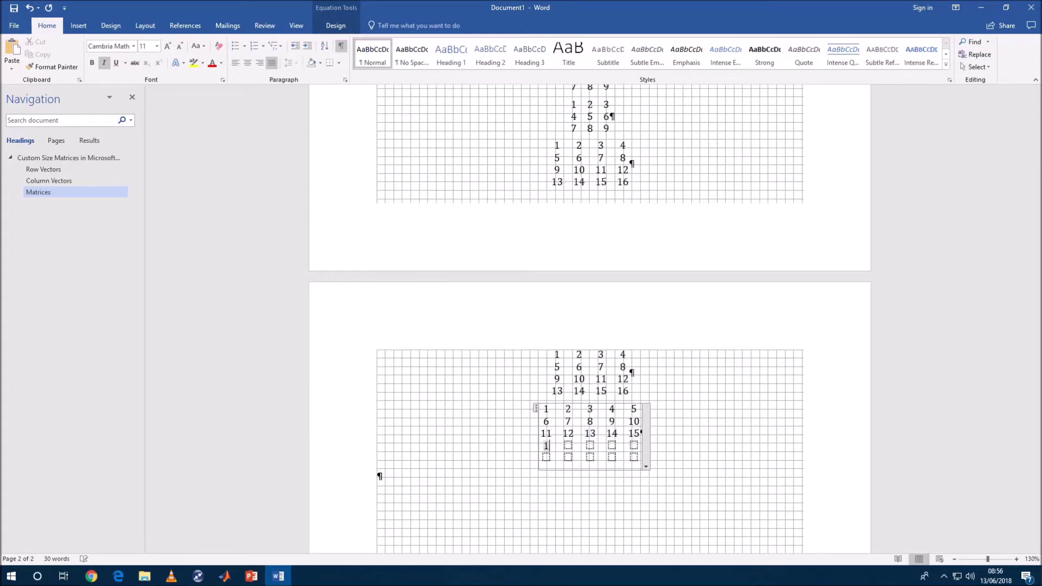
key(Right)
text(17)
key(Right)
text(18)
key(Right)
text(19)
key(Right)
text(20)
key(Right)
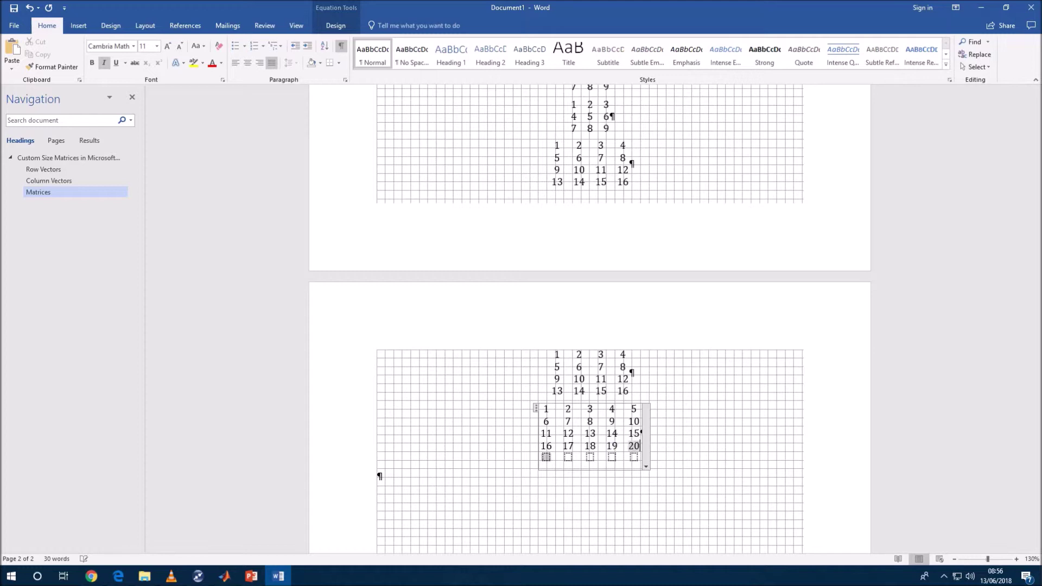
text(21)
key(Right)
text(22)
key(Right)
text(23)
key(Right)
text(24)
key(Right)
- Enter 25 in the last cell and show the 5x5 matrix as linear text
text(25)
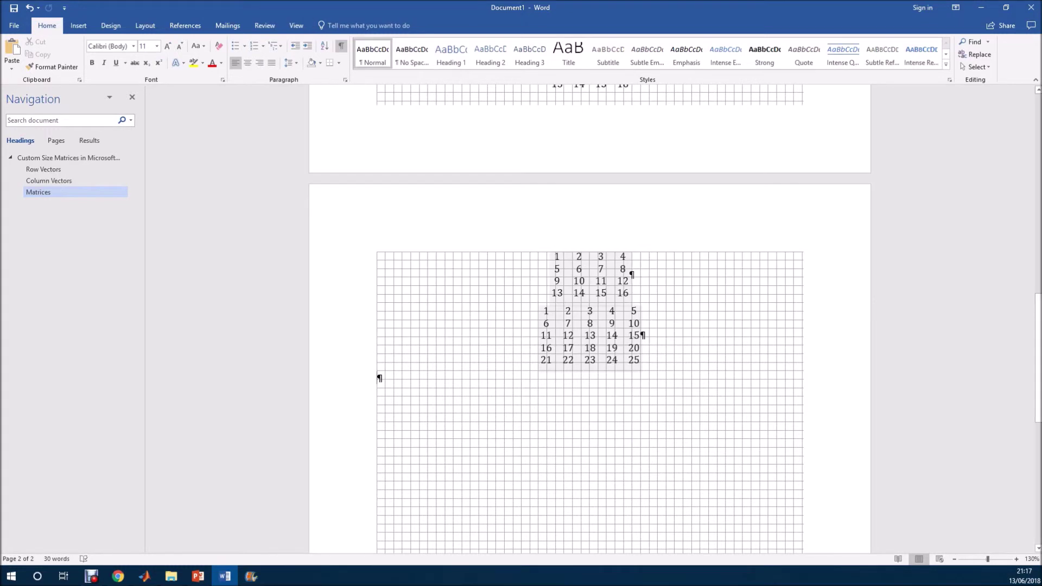
click(629, 355)
click(645, 369)
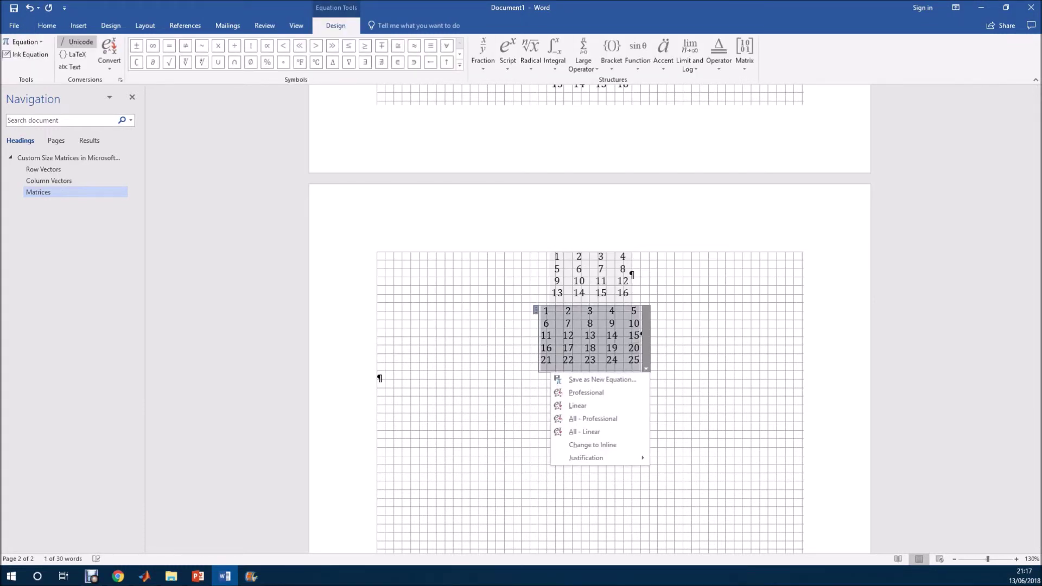
click(578, 405)
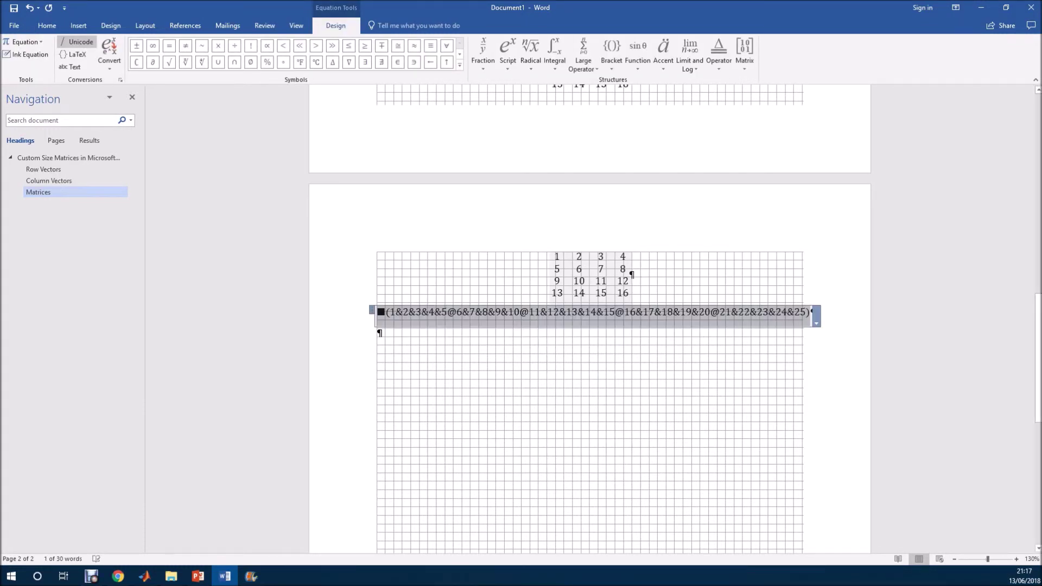
- Step through the linear matrix row by row, selecting entries with Shift+Right
click(379, 332)
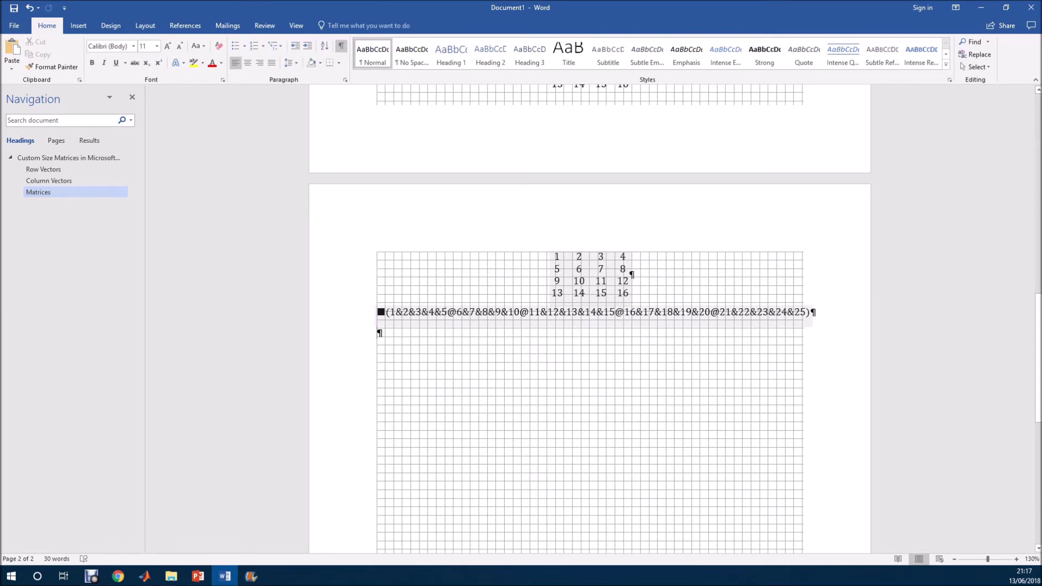
key(Up)
key(shift+Right)
key(shift+Right)
key(shift+Right)
key(shift+Right)
key(shift+Right)
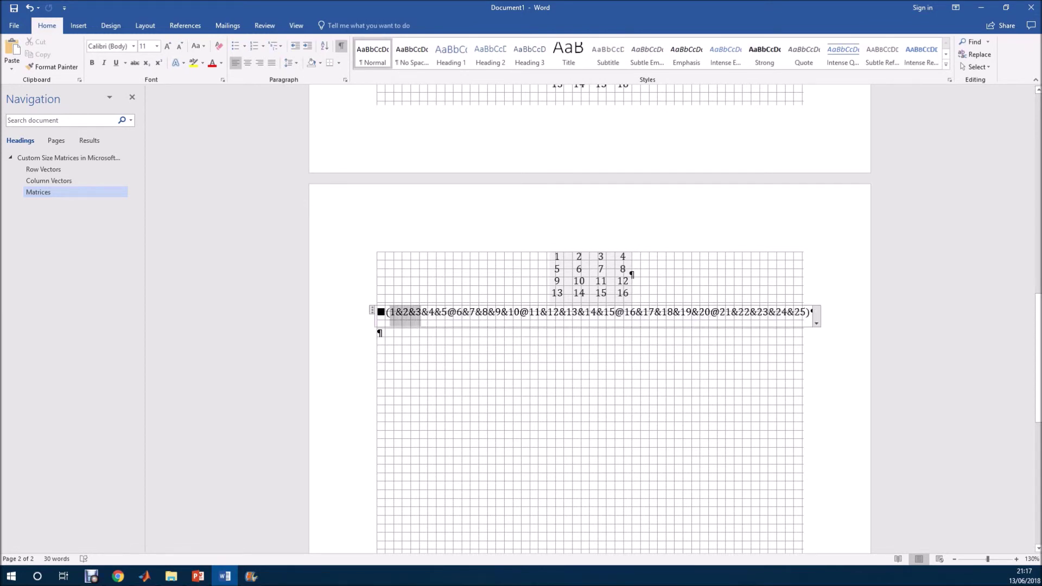
key(shift+Right)
key(shift+Right)
key(shift+Right)
key(shift+Right)
key(shift+Right)
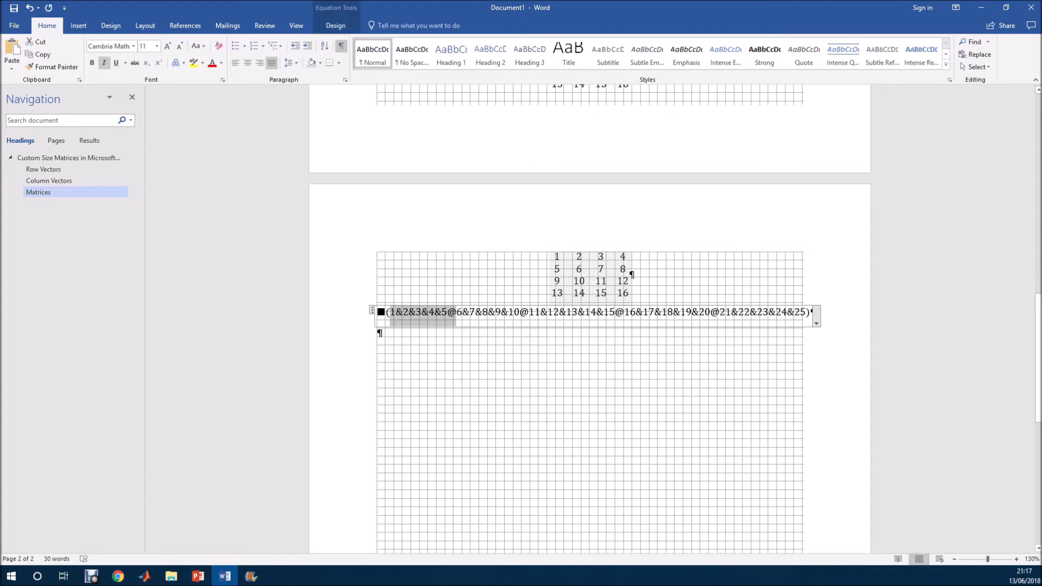
key(Right)
key(shift+Right)
key(shift+Right)
key(shift+Right)
key(shift+Right)
key(shift+Right)
key(shift+Right)
key(shift+Right)
key(shift+Right)
key(shift+Right)
key(shift+Right)
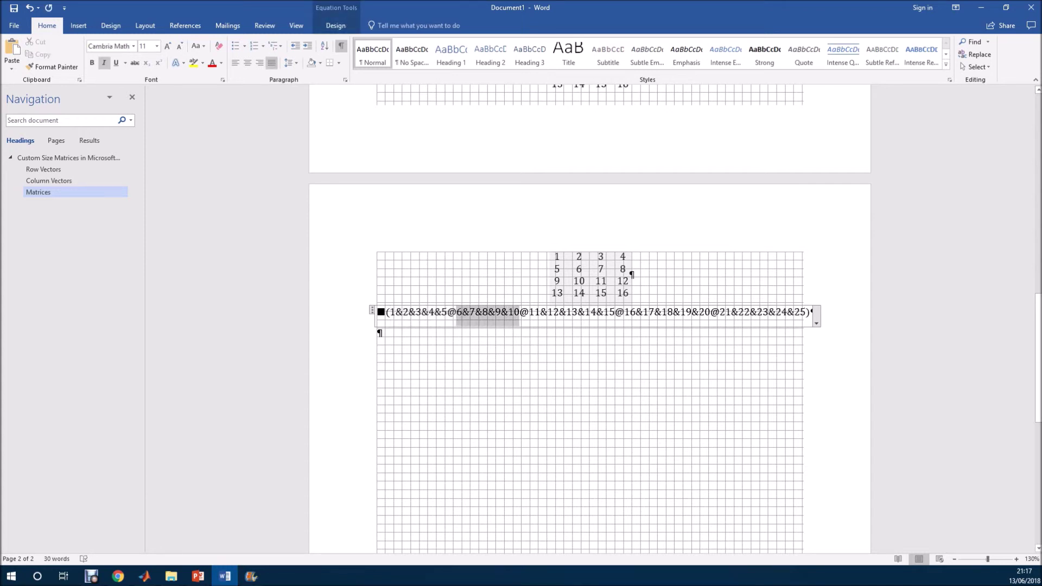
key(shift+Right)
key(Right)
key(Right)
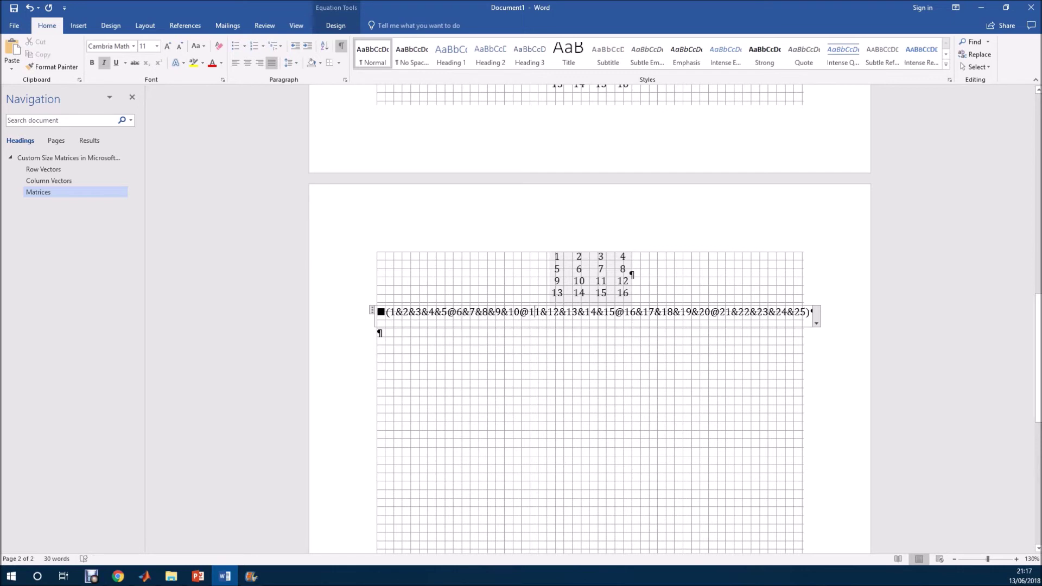
key(shift+Right)
key(shift+Right)
key(shift+Right)
key(shift+Right)
key(shift+Right)
key(shift+Right)
key(shift+Right)
key(shift+Right)
key(shift+Right)
key(shift+Right)
key(shift+Right)
key(shift+Right)
key(shift+Right)
key(shift+Right)
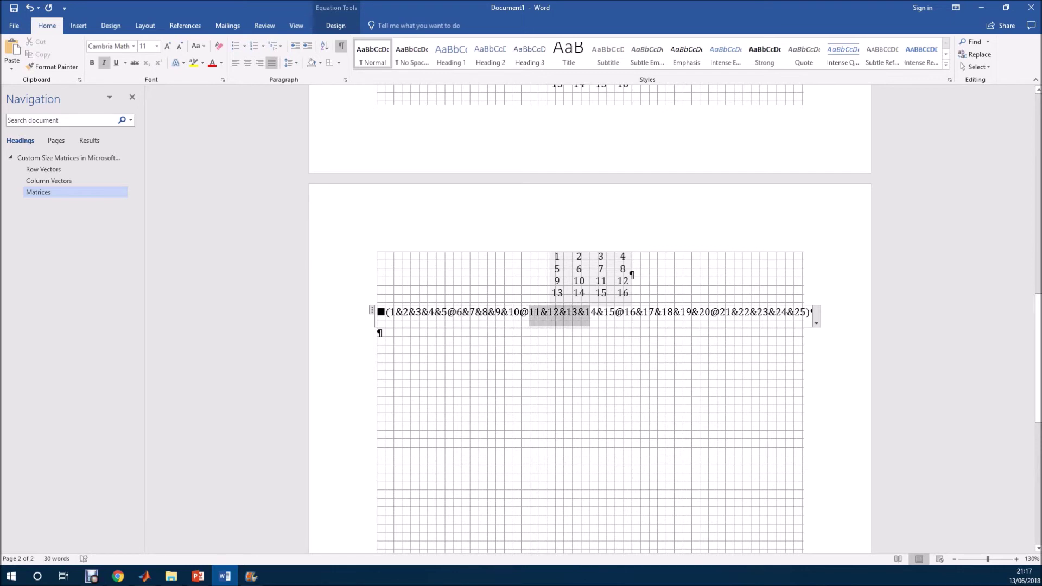
key(shift+Right)
key(Right)
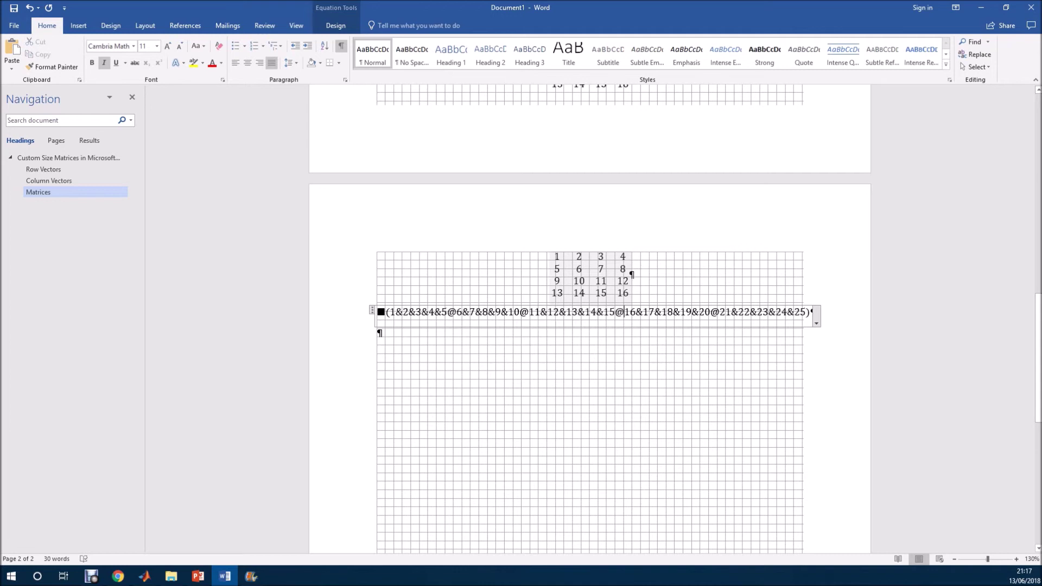
key(shift+Right)
key(shift+Right)
key(shift+Right)
key(shift+Right)
key(Right)
key(shift+Right)
key(shift+Right)
key(shift+Right)
key(shift+Right)
key(shift+Right)
key(shift+Right)
key(shift+Right)
key(shift+Right)
key(shift+Right)
key(shift+Right)
key(shift+Right)
key(shift+Right)
key(shift+Right)
key(shift+Right)
key(shift+Right)
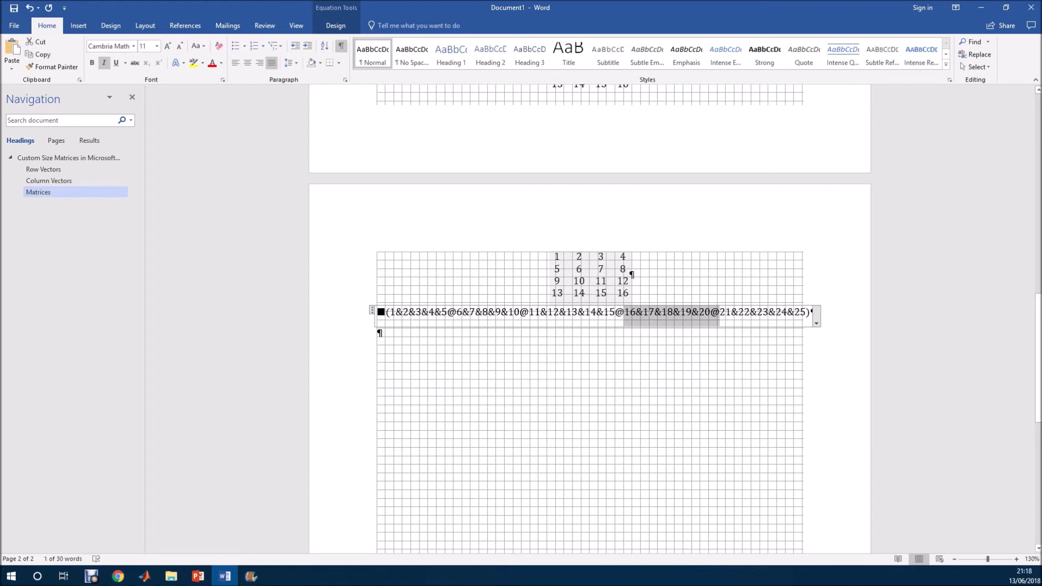
key(Right)
key(shift+Right)
key(shift+Right)
key(shift+Right)
key(shift+Right)
key(shift+Right)
key(shift+Right)
key(shift+Right)
key(shift+Right)
key(shift+Right)
key(shift+Right)
key(shift+Right)
key(shift+Right)
key(shift+Right)
key(shift+Right)
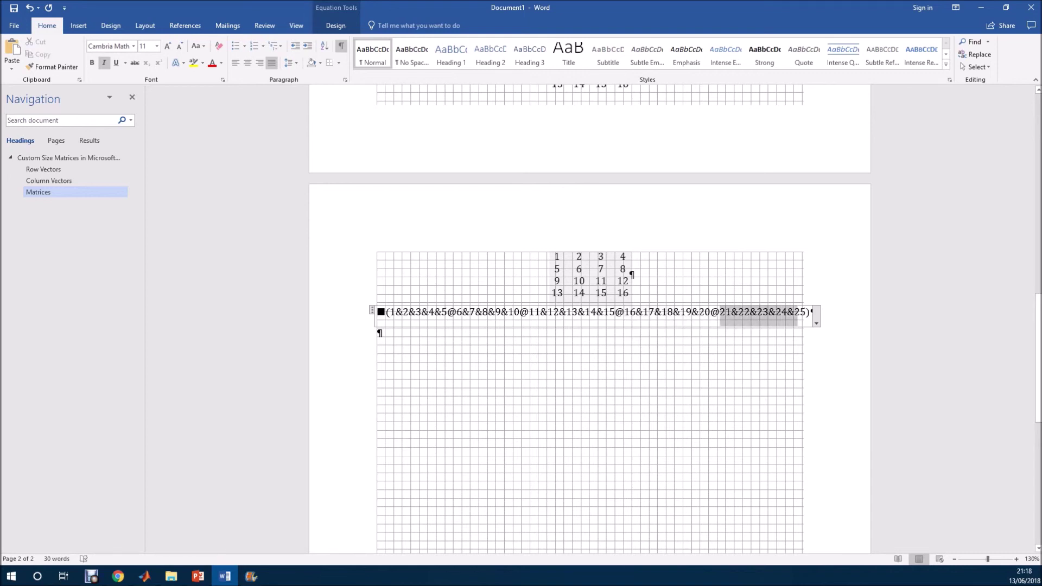
- Switch the equation to Professional so it displays as a full 5x5 matrix
key(Right)
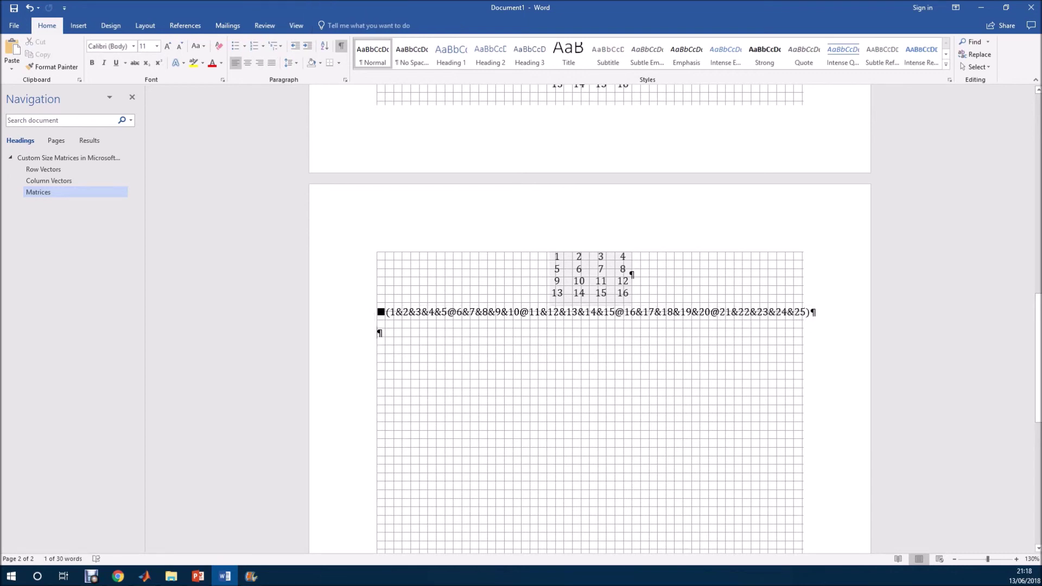
click(815, 322)
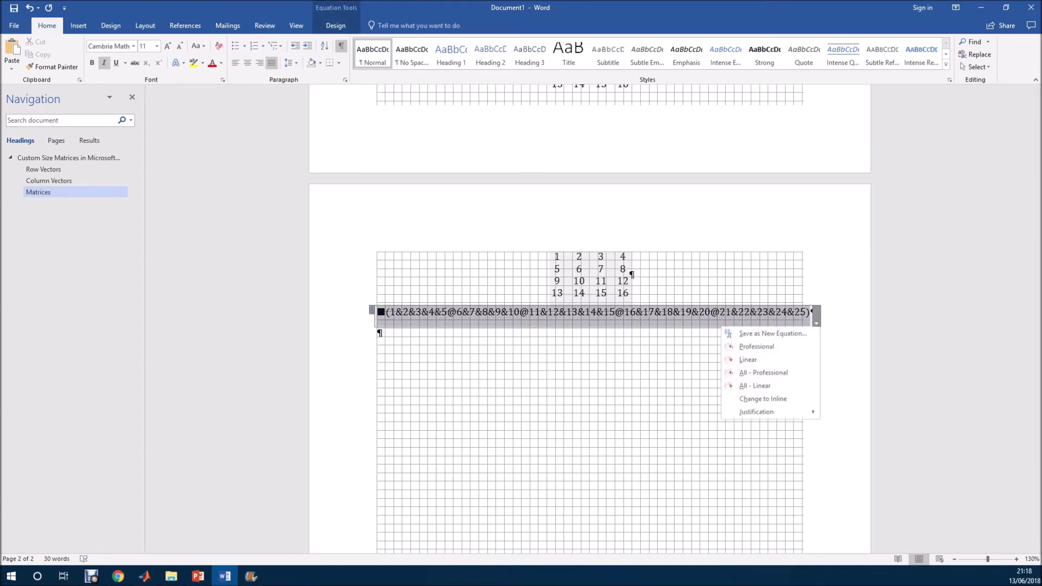
click(759, 346)
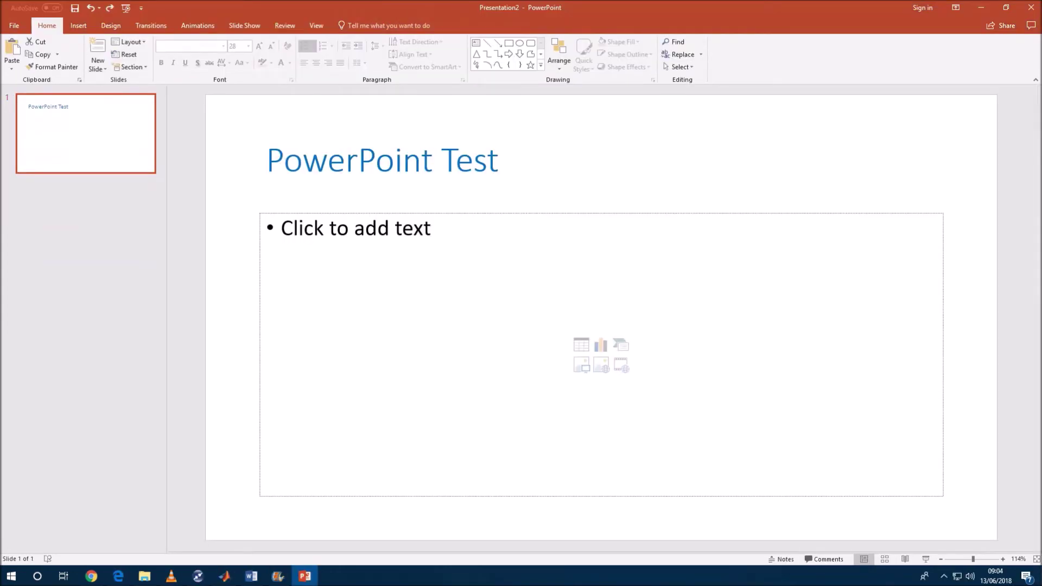
click(266, 228)
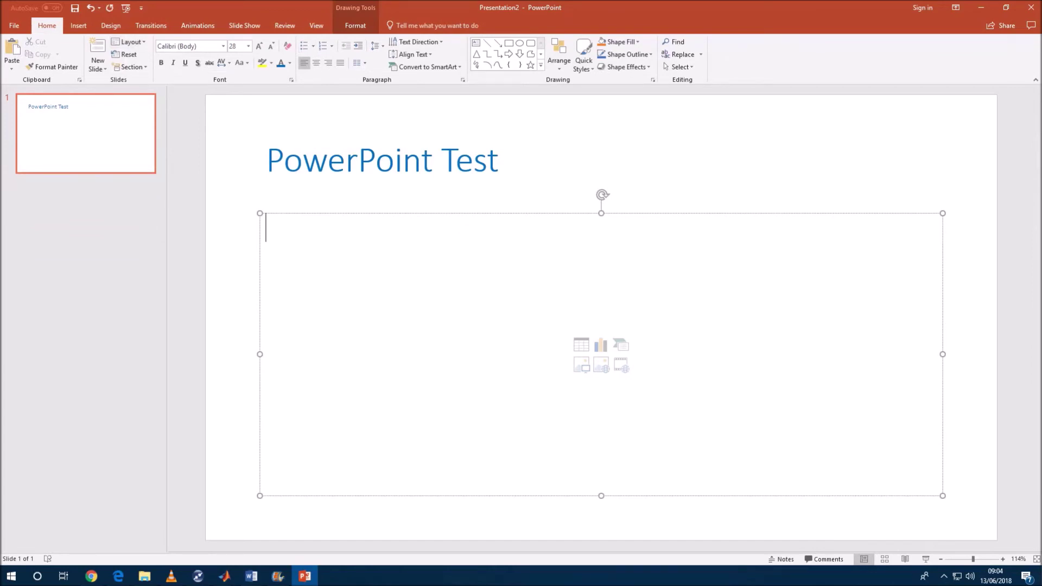
- Insert an equation reading 'x =' into the slide body placeholder
click(78, 26)
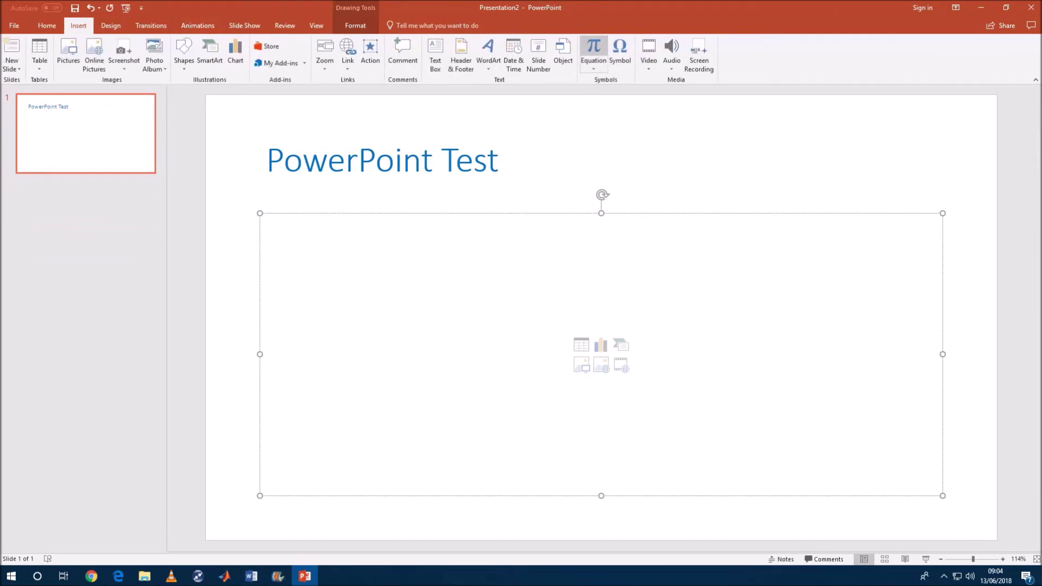
click(591, 54)
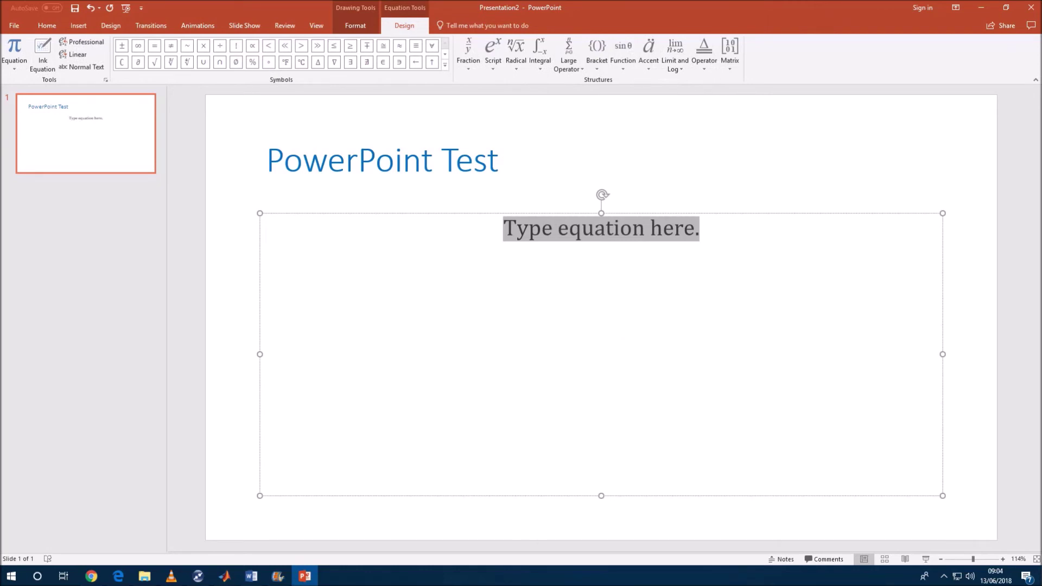
text(x)
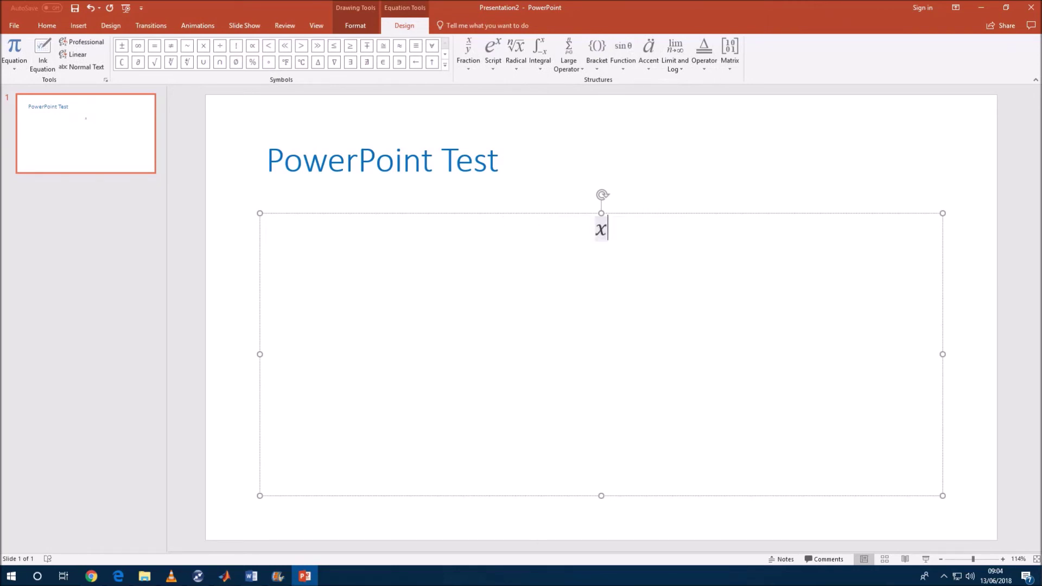
text(=)
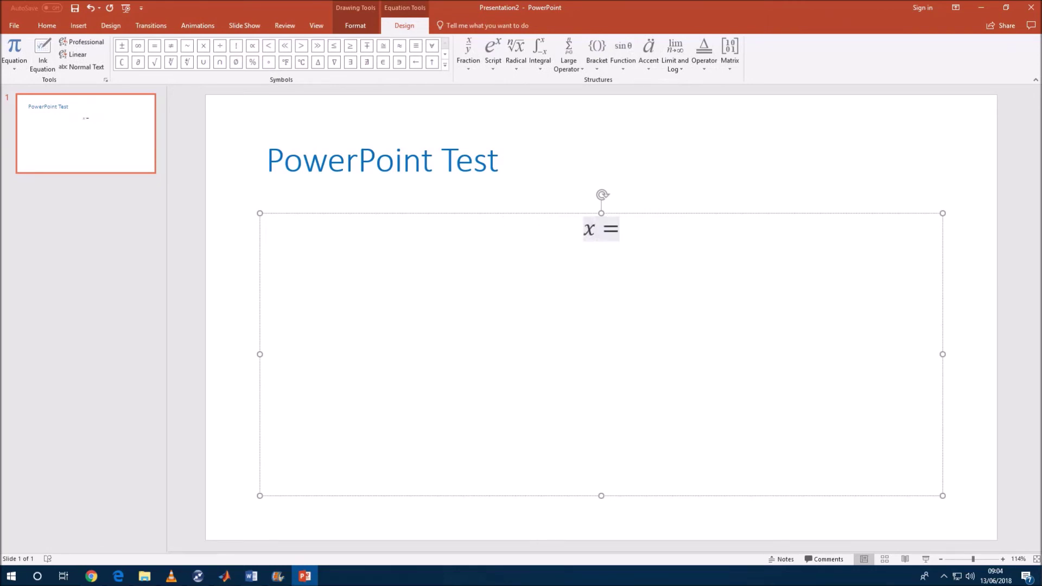
- Add an empty 3x3 matrix after x =, then select and delete it
click(730, 52)
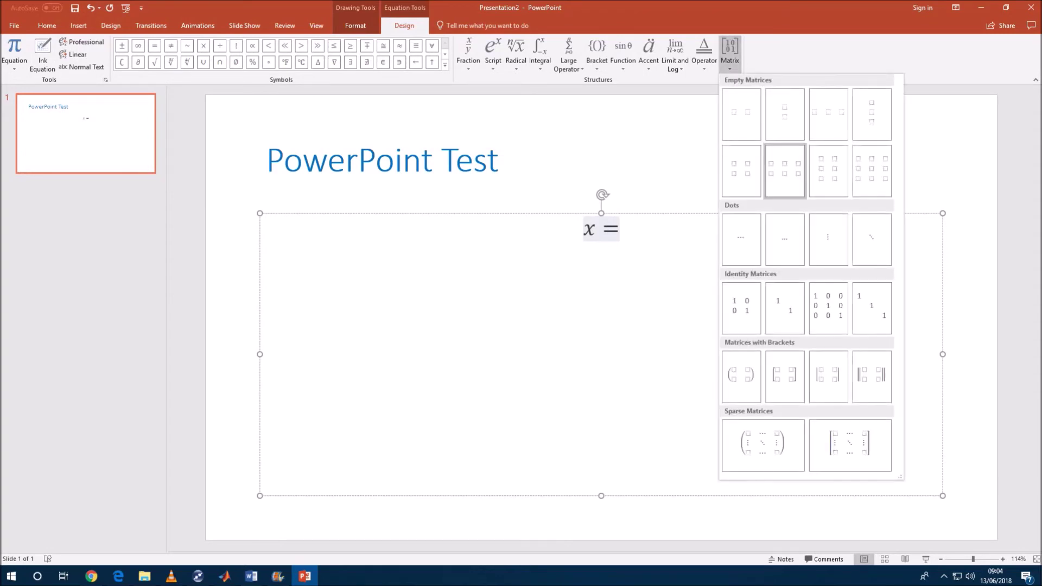
click(871, 170)
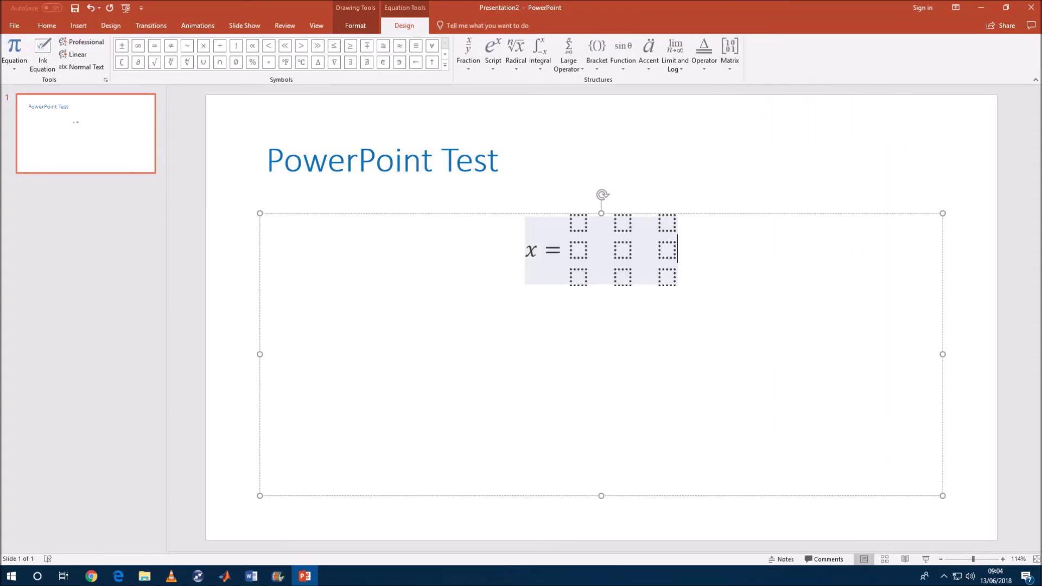
click(667, 276)
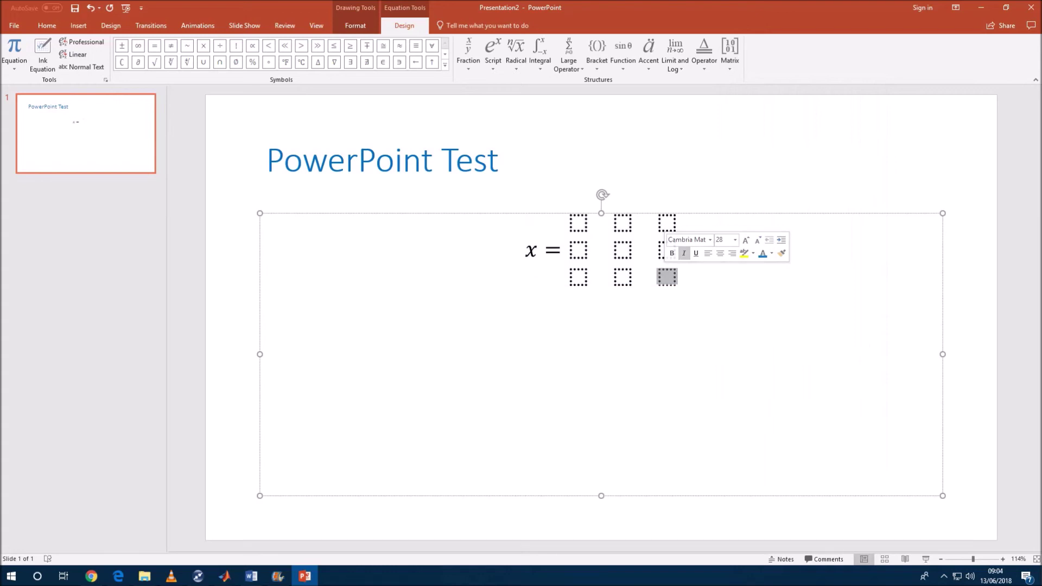
click(623, 276)
drag(578, 222, 667, 277)
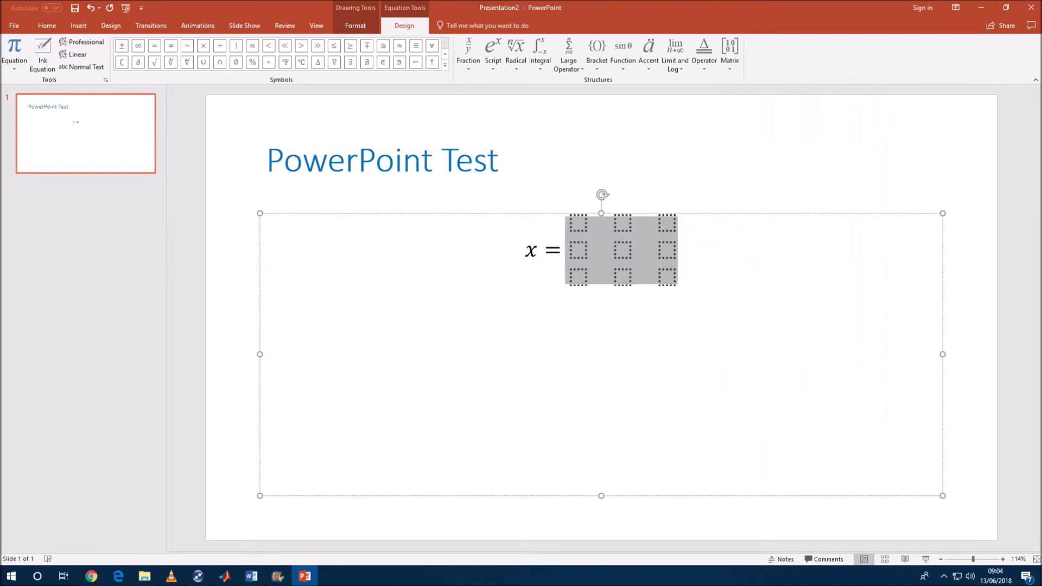
key(Delete)
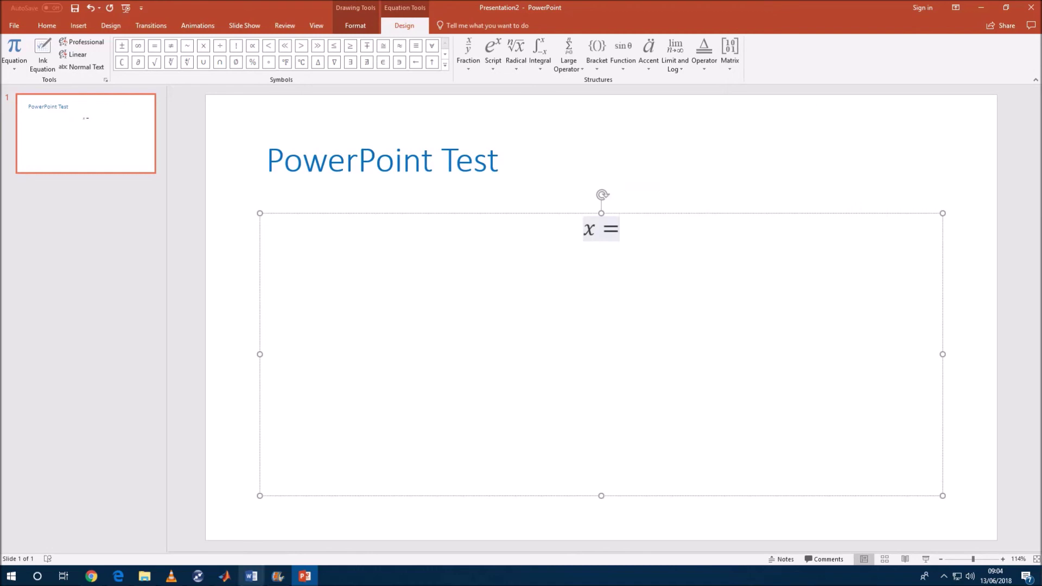
- Copy the 5x5 matrix from the Word document and return to PowerPoint
click(251, 575)
right_click(603, 420)
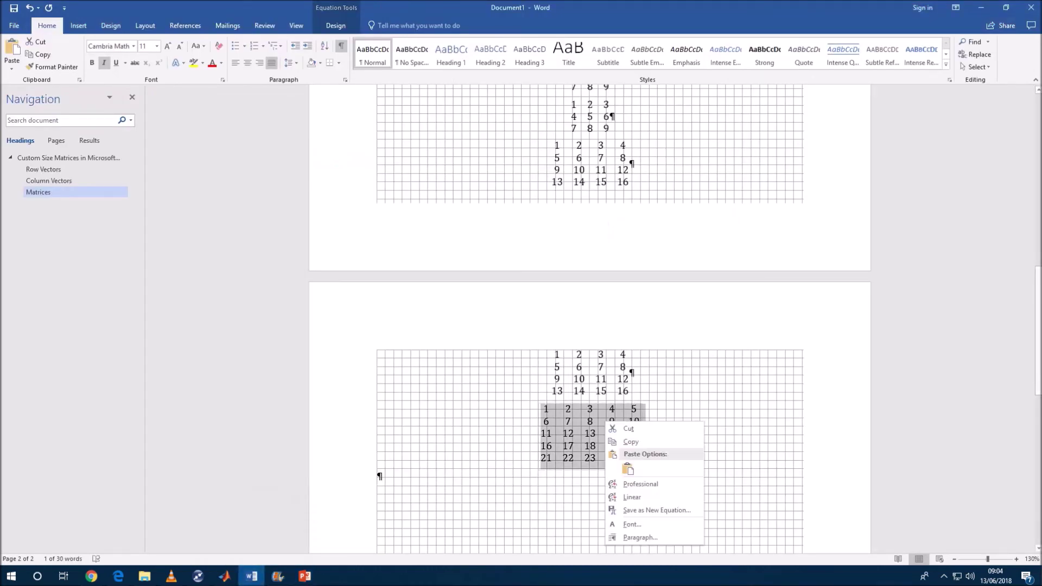
click(629, 442)
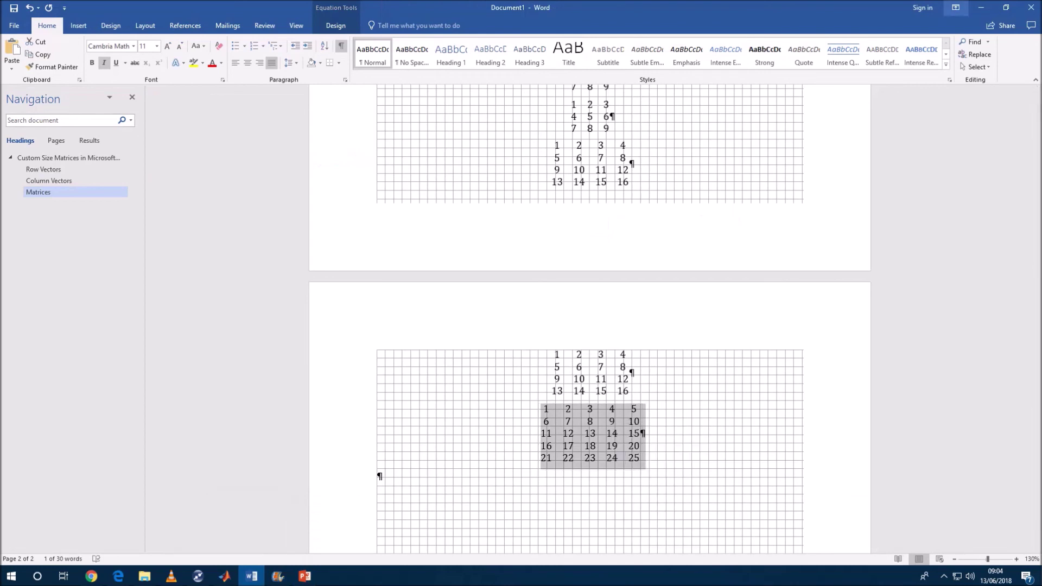
click(980, 8)
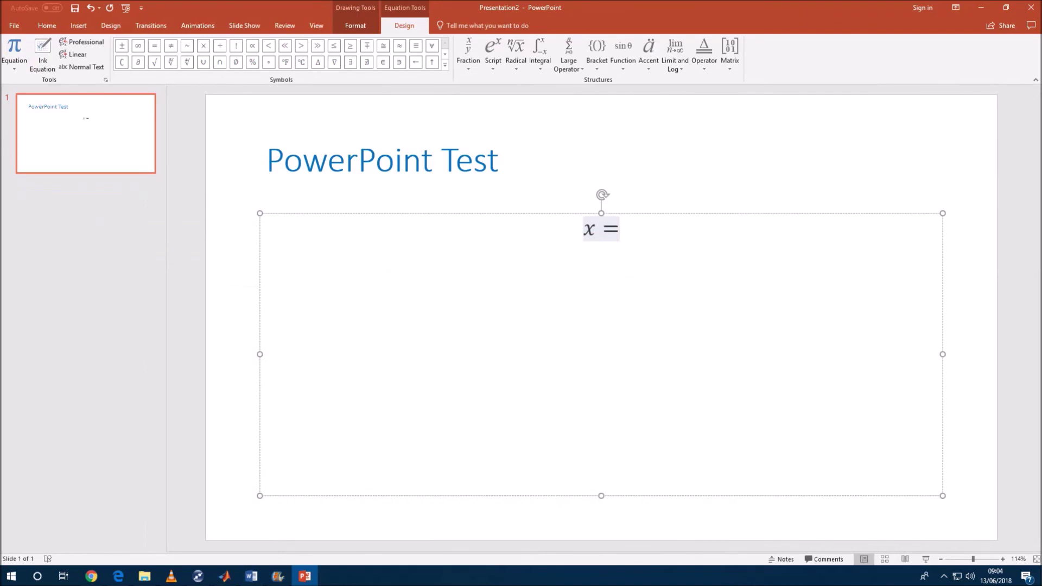
- Paste the 5x5 matrix of 1 to 25 after x = with Ctrl+V
key(ctrl+v)
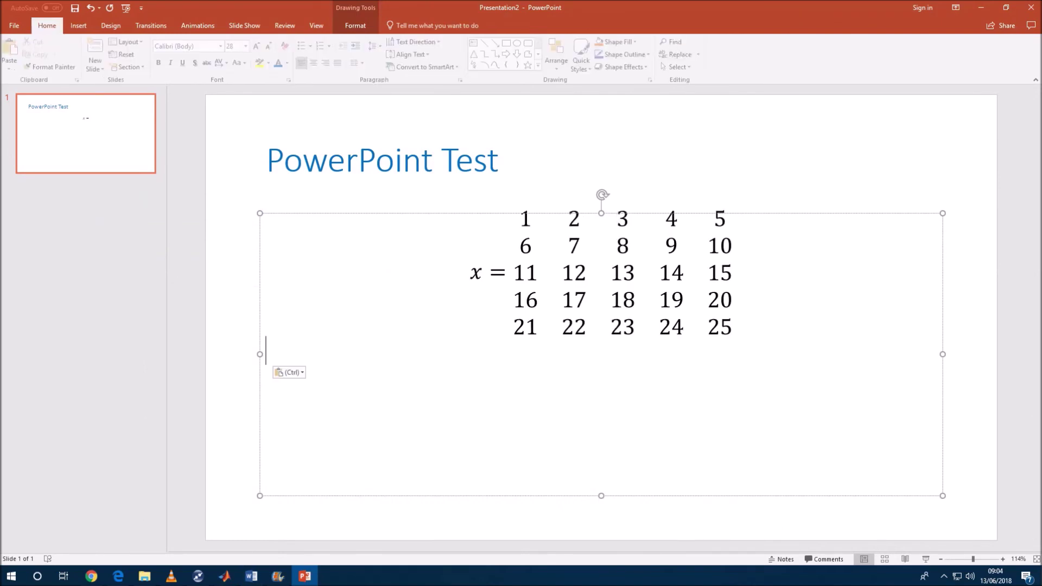